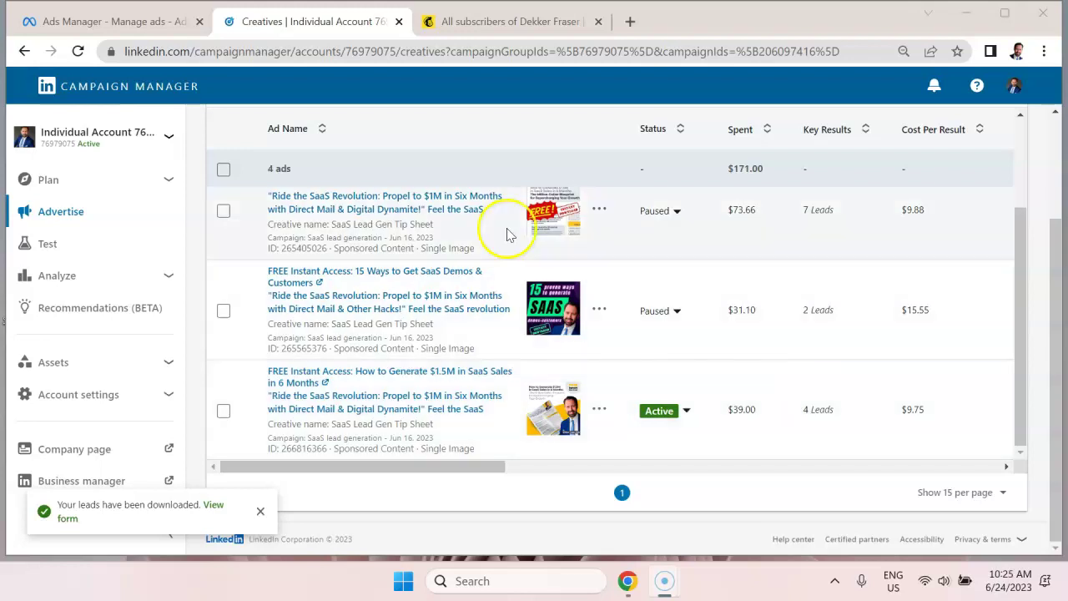
# - Check the ads table, noting the deleted ad's 3 leads
pyautogui.scroll(2, 551, 275)
pyautogui.scroll(-2, 585, 302)
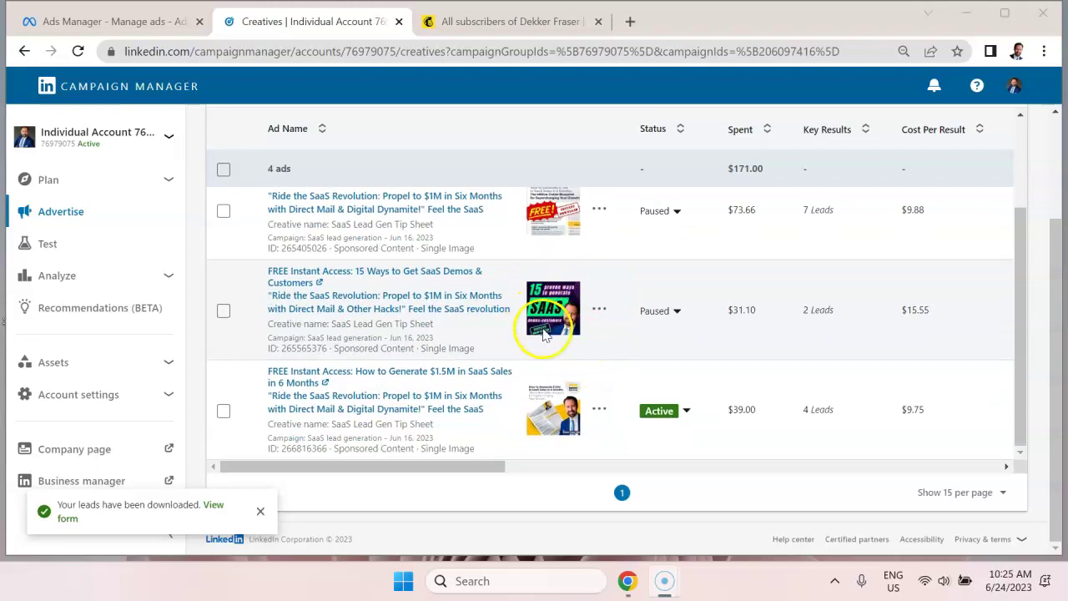
pyautogui.scroll(2, 636, 363)
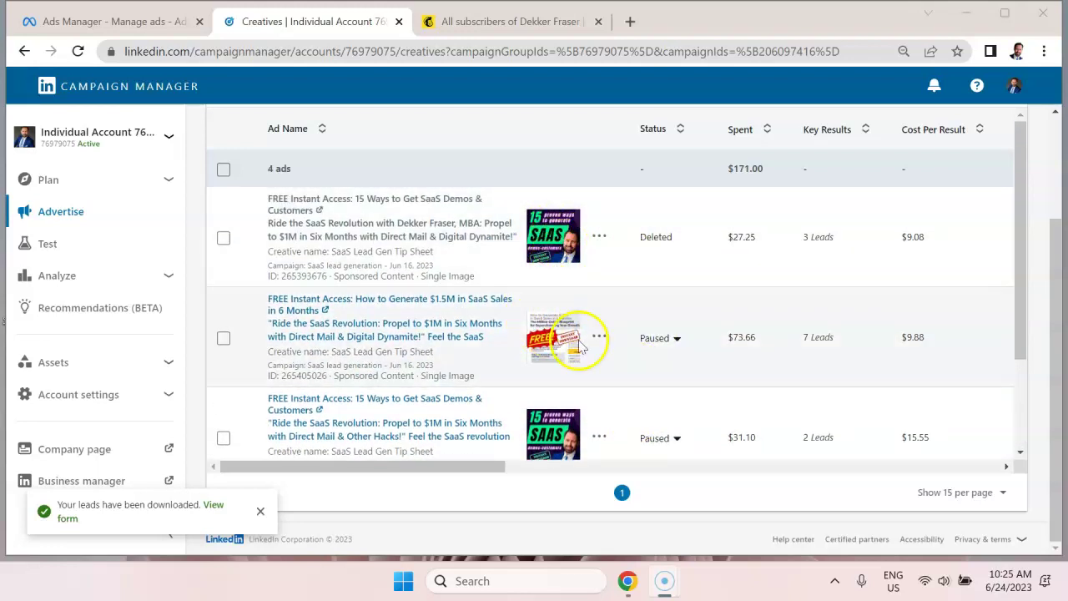
pyautogui.moveTo(834, 237); pyautogui.dragTo(792, 237)
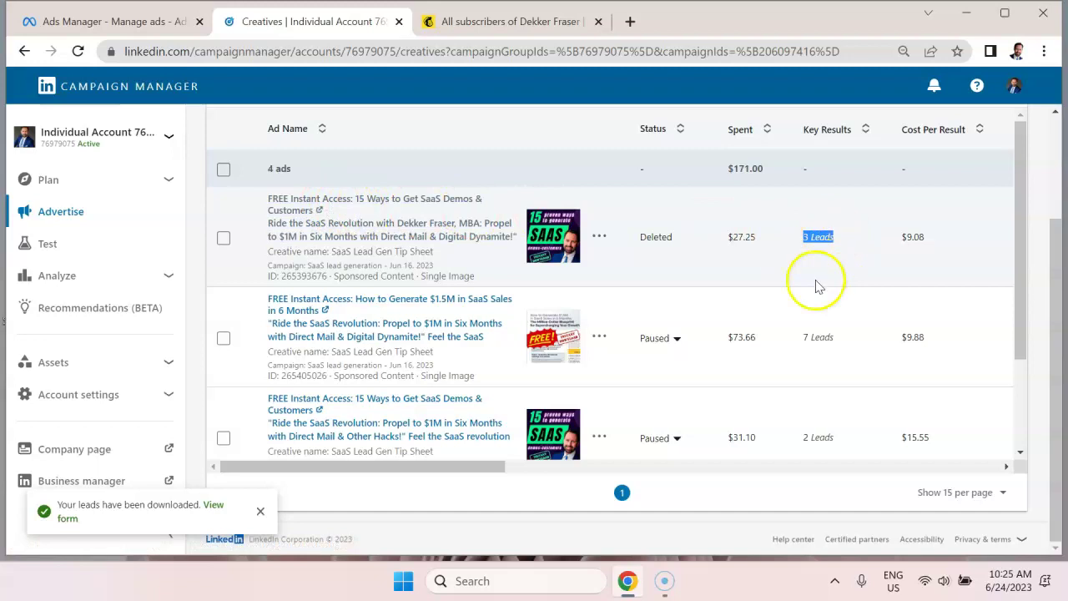
pyautogui.scroll(-1, 818, 287)
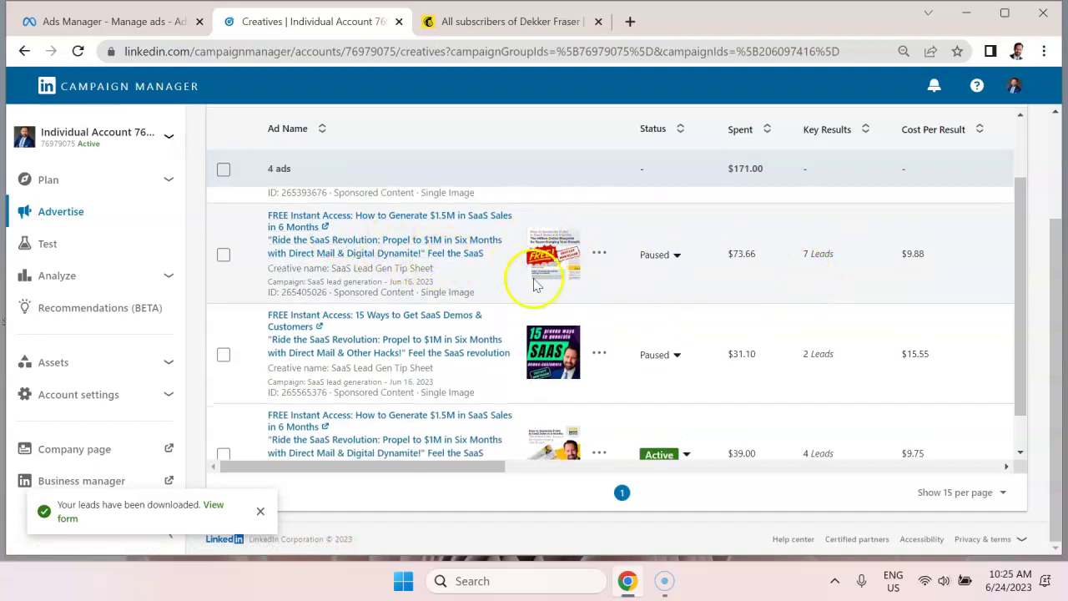
pyautogui.scroll(1, 560, 287)
pyautogui.scroll(-1, 551, 276)
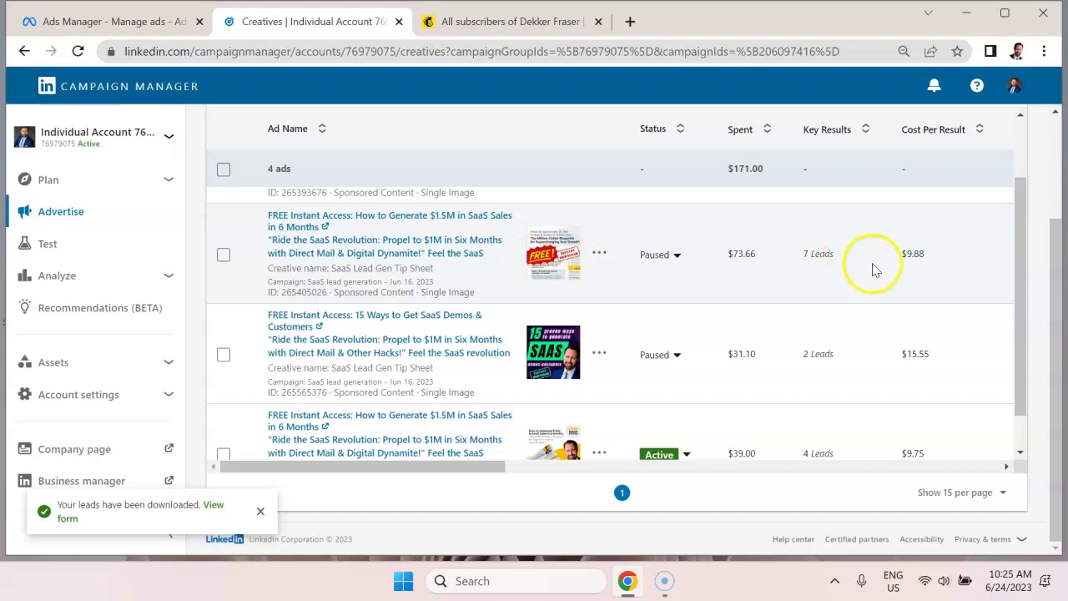
pyautogui.scroll(-1, 851, 317)
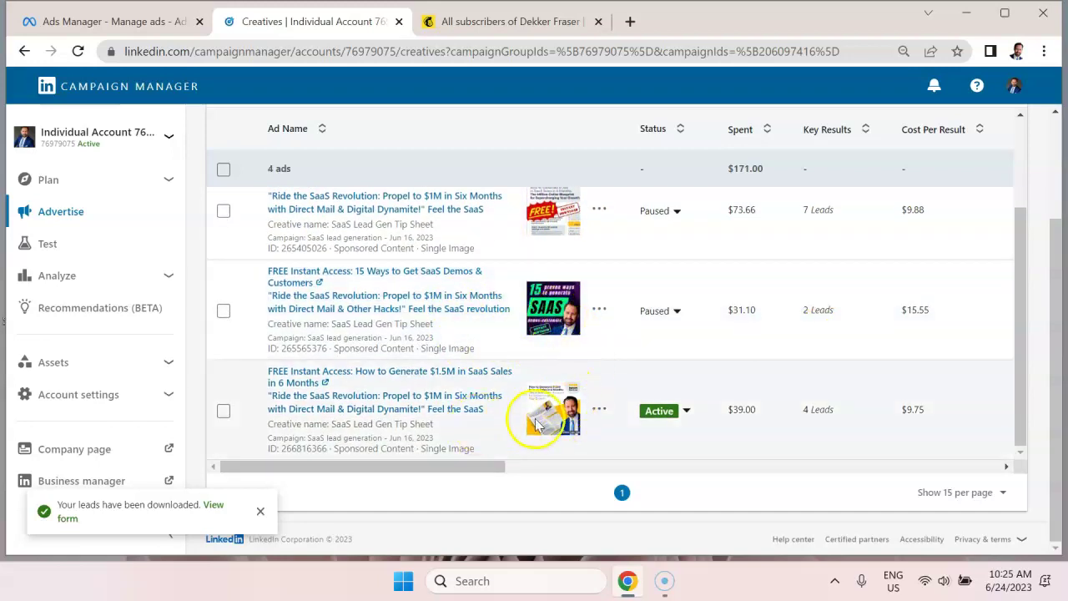
# - Open the active SaaS Sales ad's post in its own tab and look it over
pyautogui.click(388, 394)
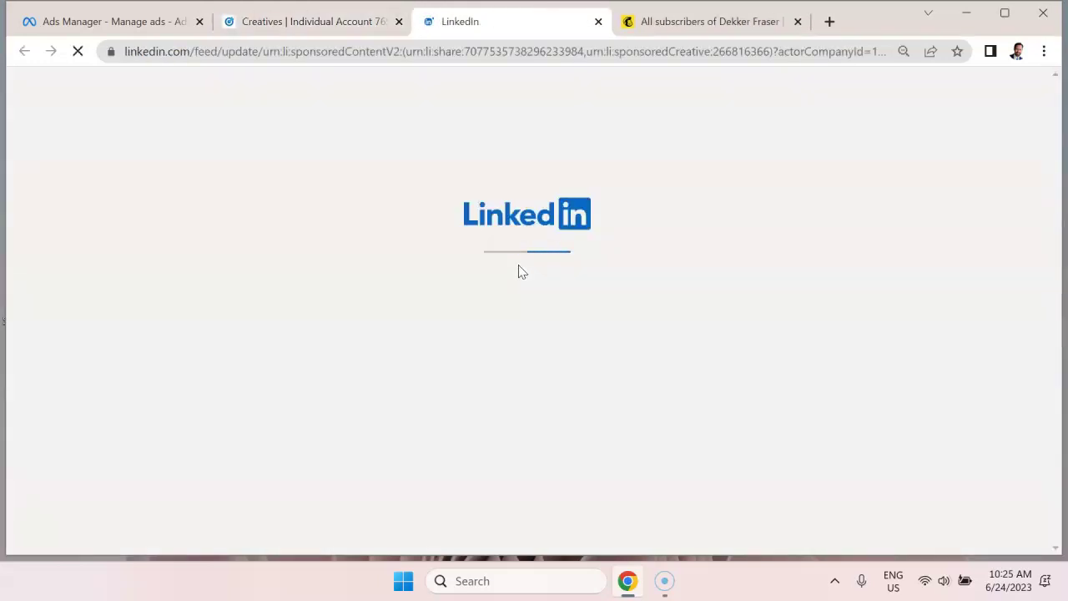
pyautogui.scroll(-3, 626, 259)
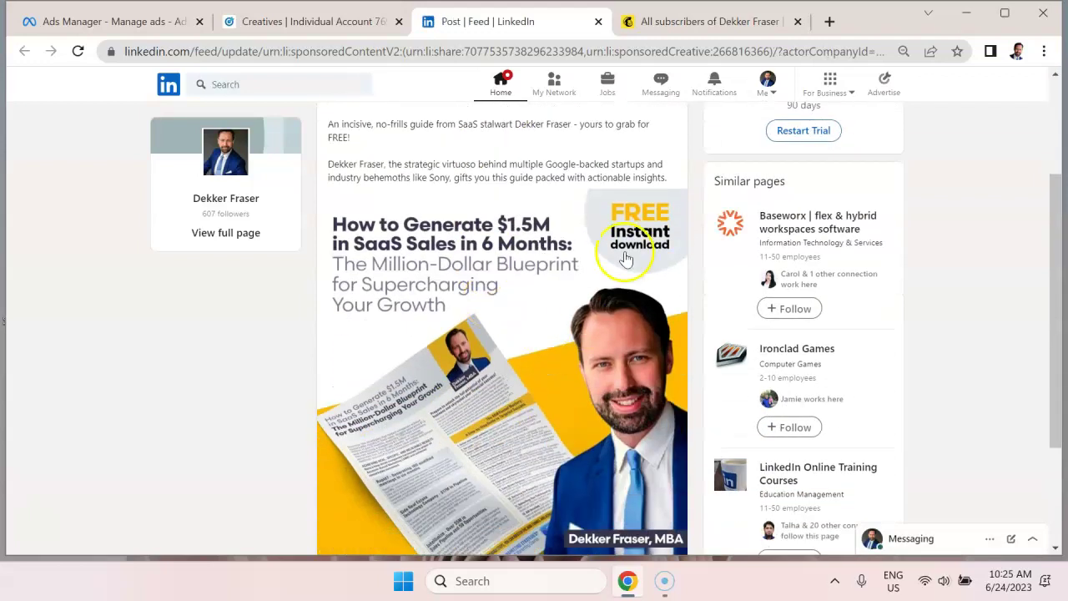
pyautogui.scroll(1, 562, 362)
pyautogui.scroll(-2, 538, 332)
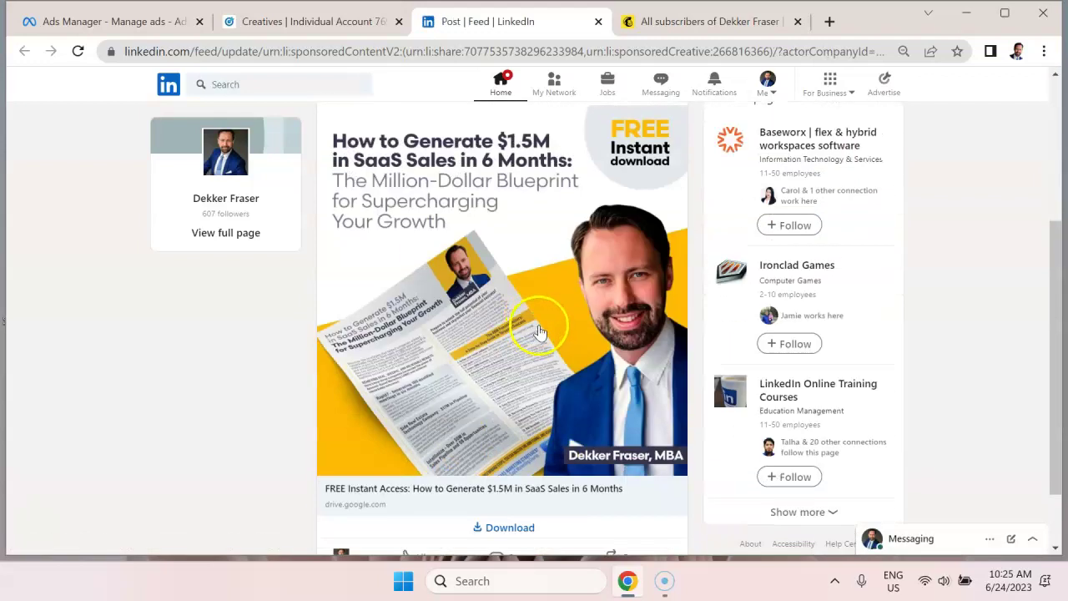
pyautogui.scroll(-1, 538, 331)
# - Preview the ad's lead form, then return to the Campaign Manager ad list
pyautogui.click(531, 448)
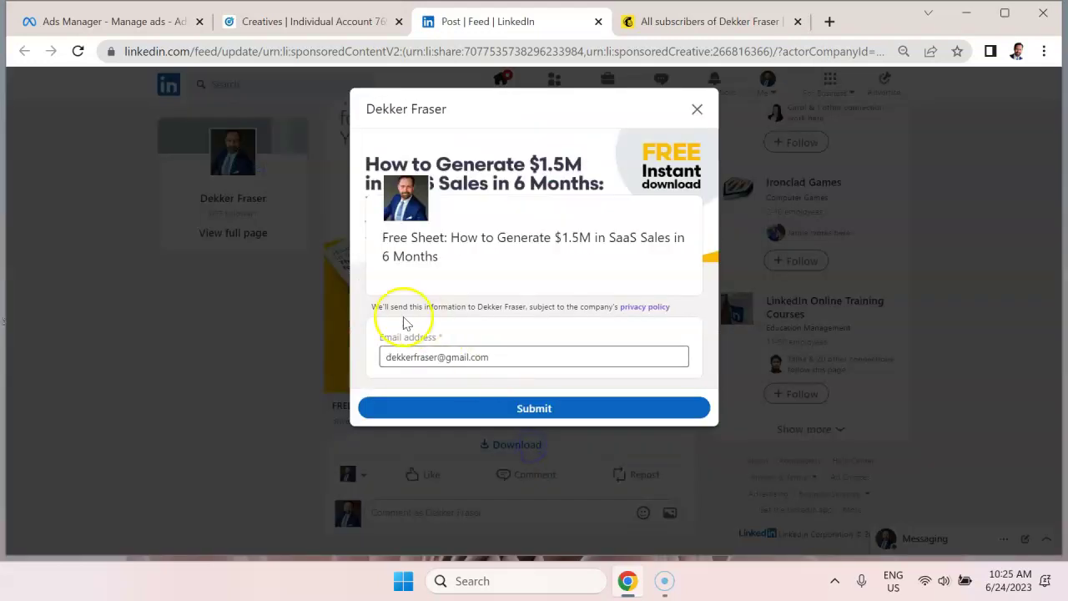
pyautogui.click(699, 111)
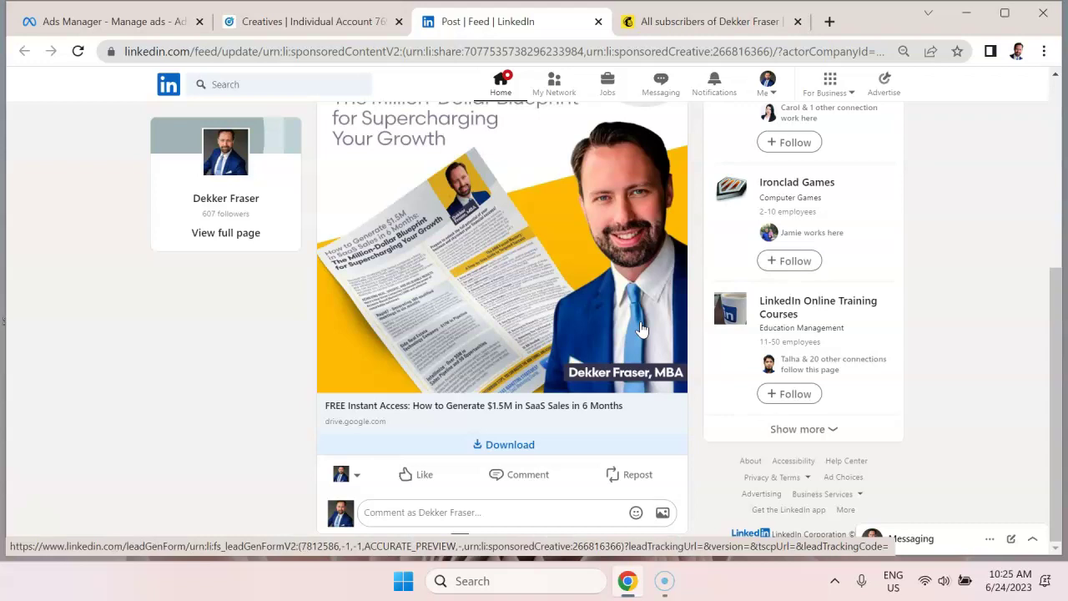
pyautogui.scroll(3, 640, 329)
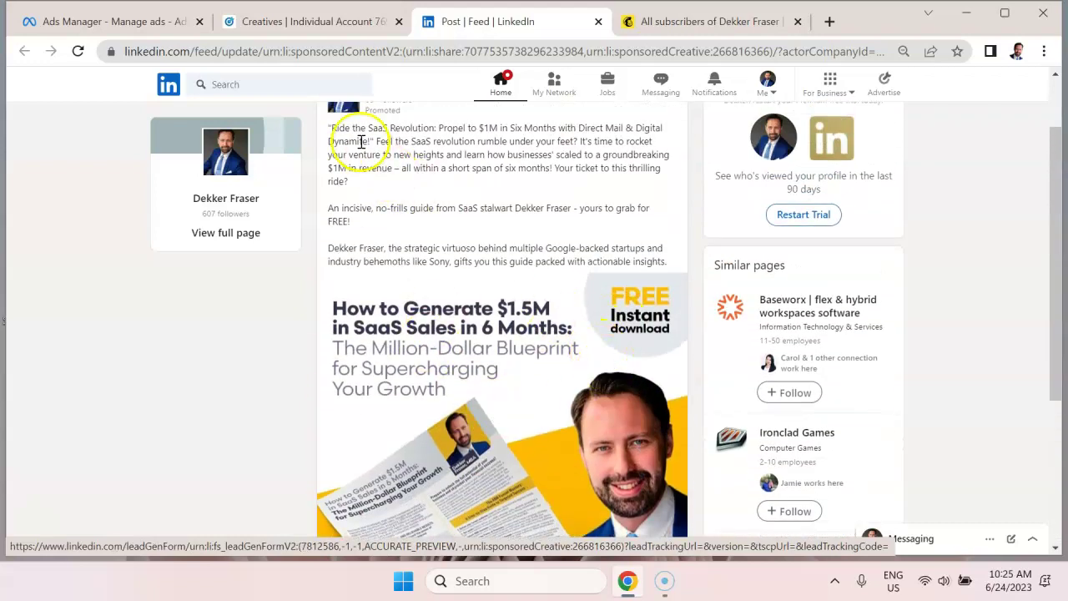
pyautogui.click(376, 25)
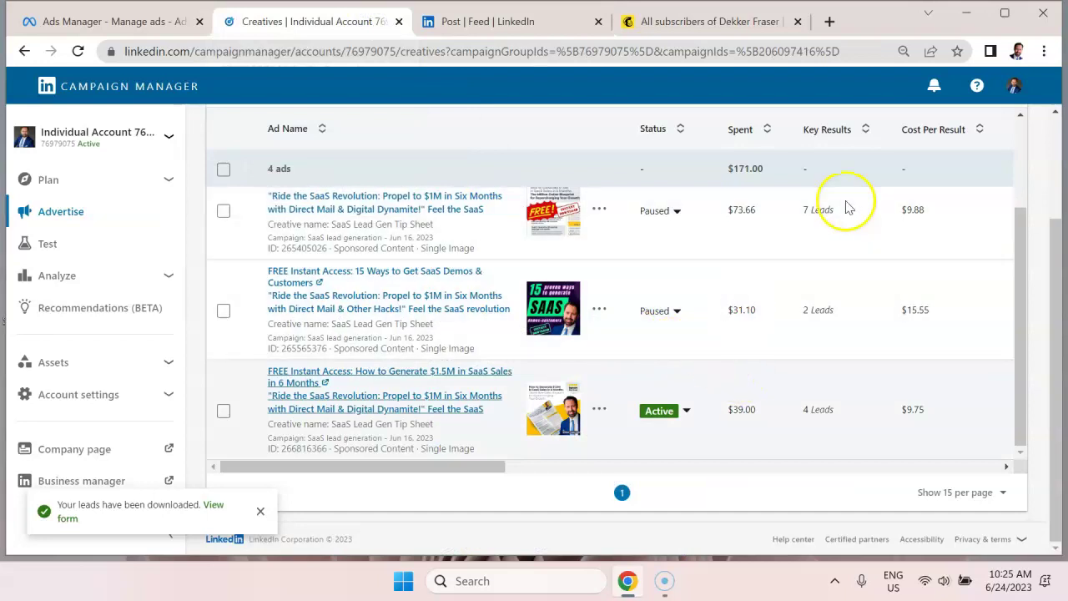
# - Download the newest leads from the lead notification and save them as leads-today.csv
pyautogui.click(932, 87)
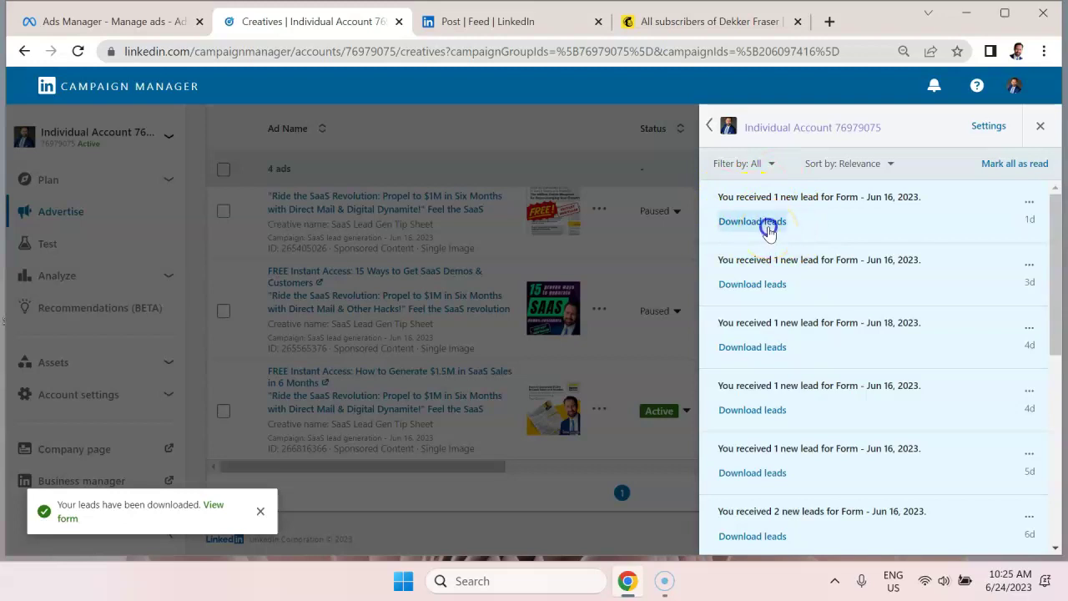
pyautogui.click(768, 226)
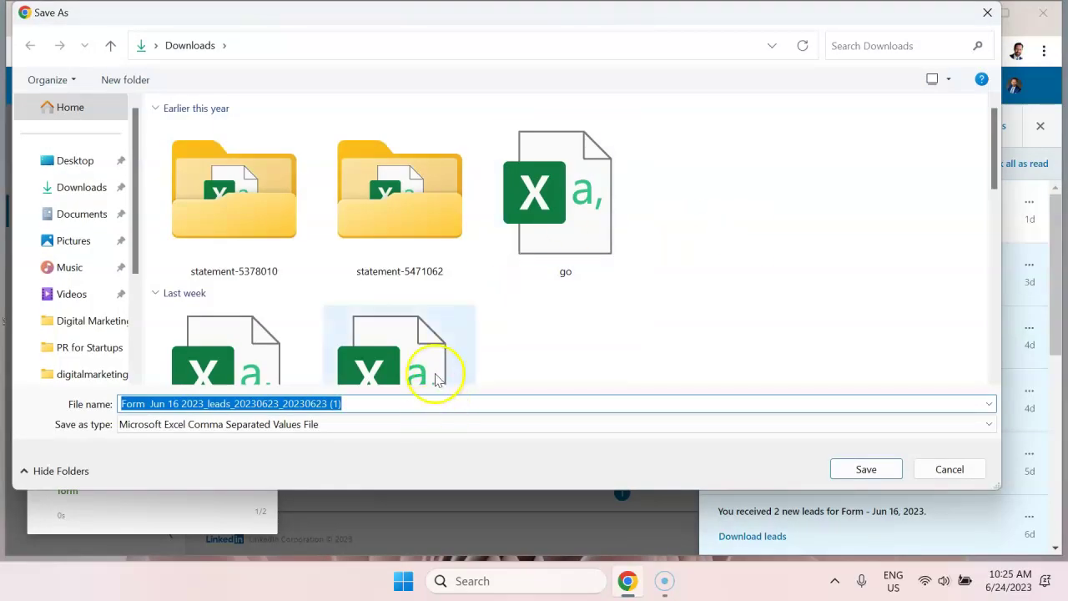
pyautogui.write('leads-today')
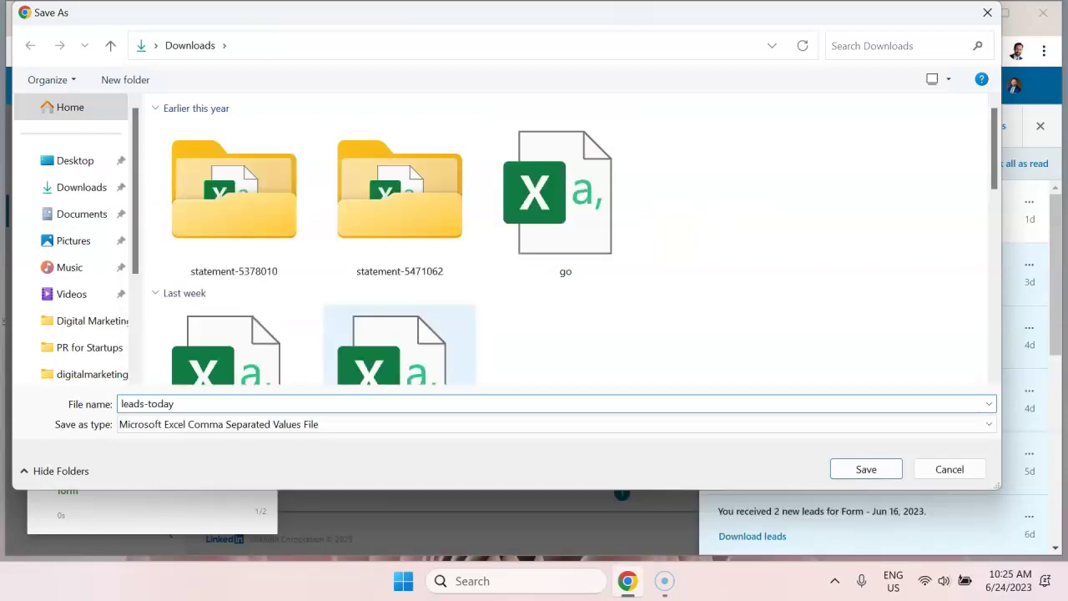
pyautogui.press('Return')
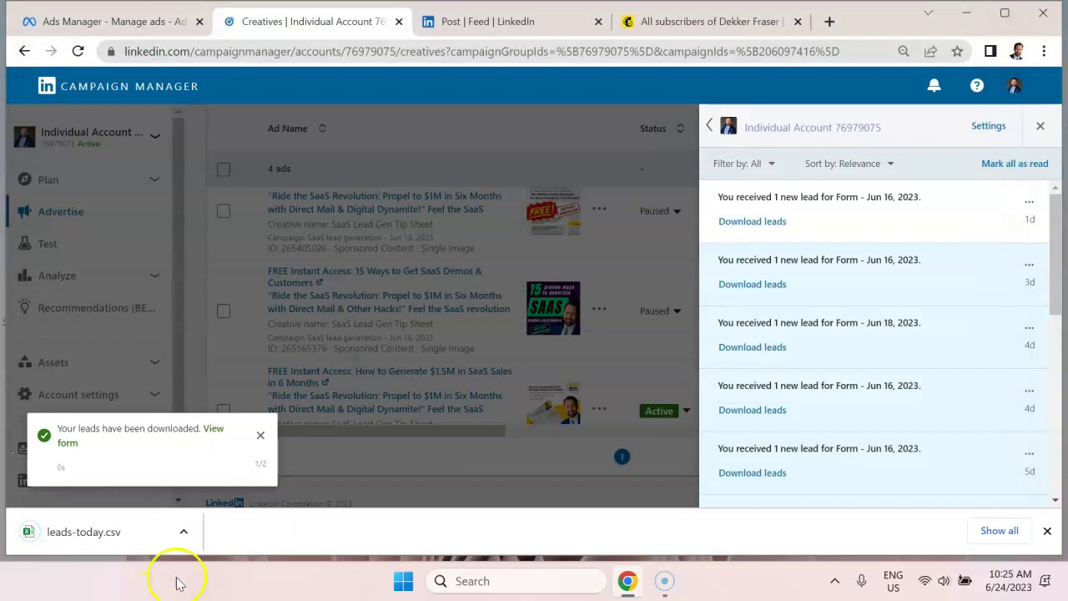
# - Start a contact import into the Mailchimp audience using the Upload a file method
pyautogui.click(670, 29)
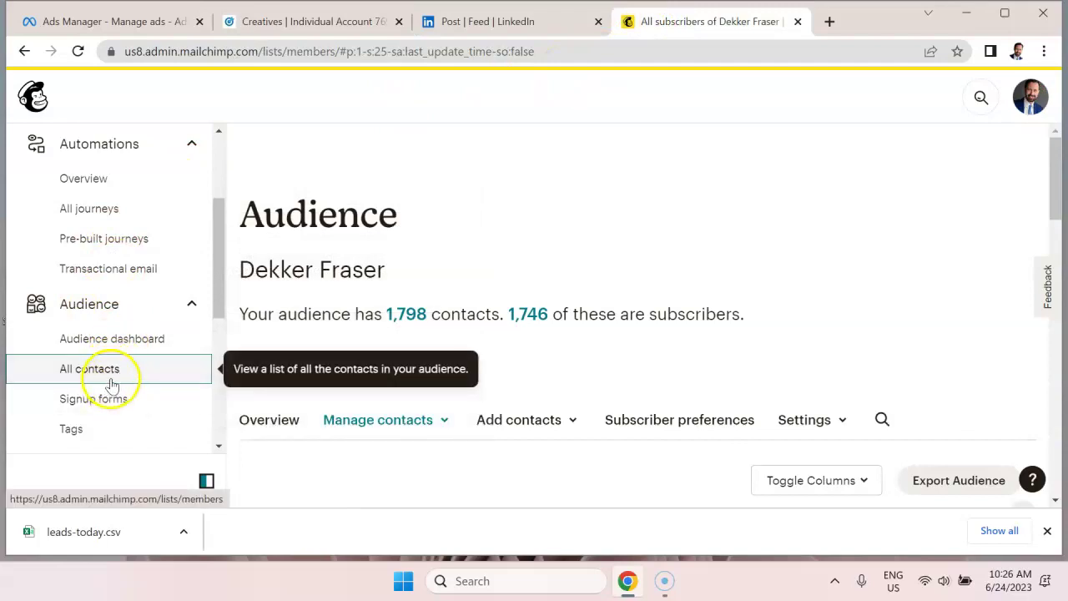
pyautogui.click(548, 425)
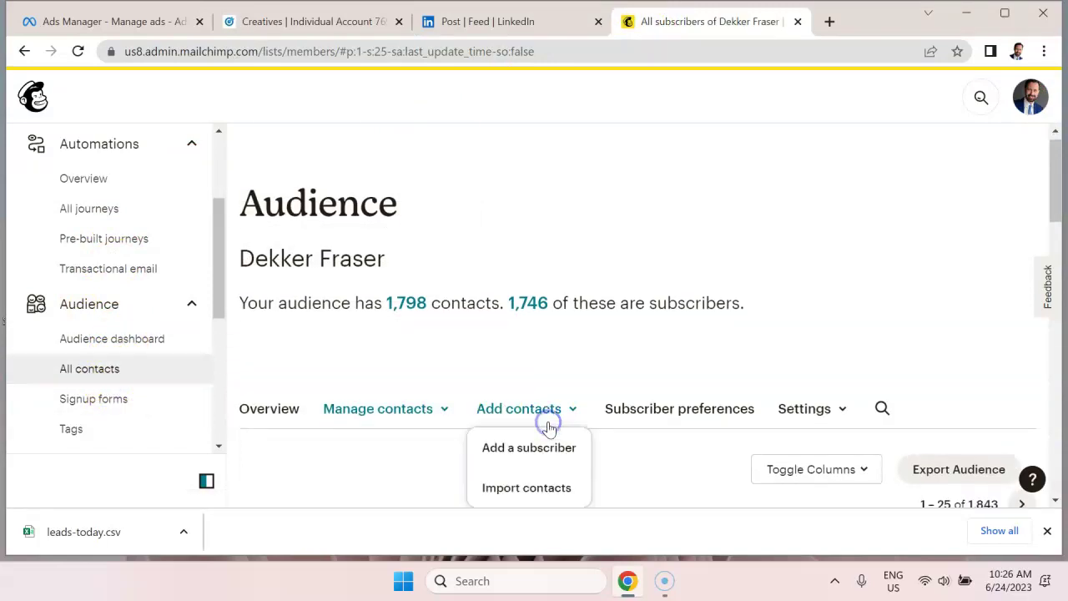
pyautogui.click(548, 490)
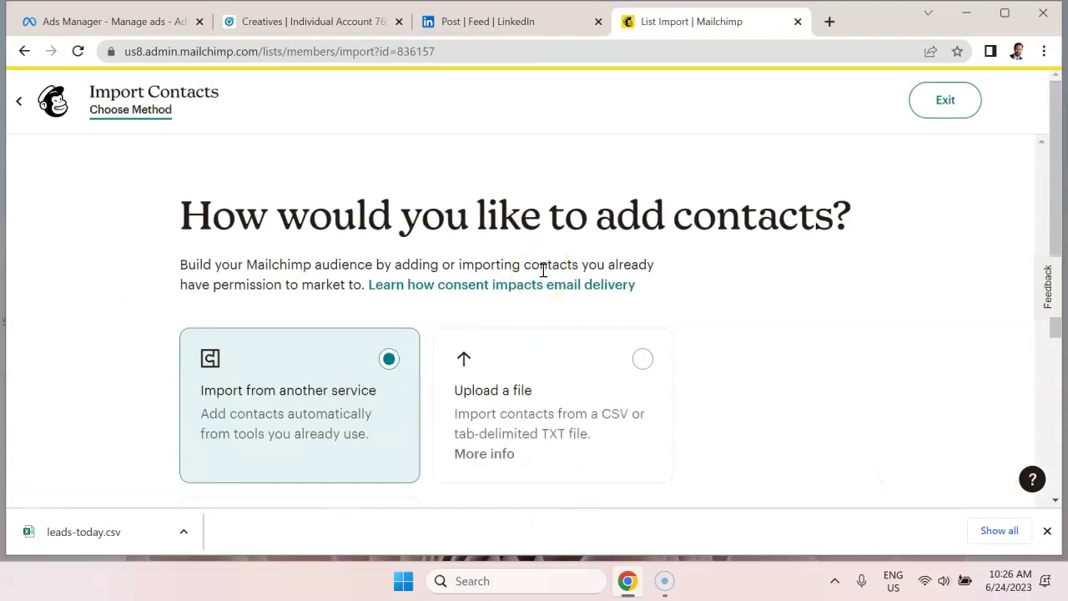
pyautogui.scroll(-1, 534, 281)
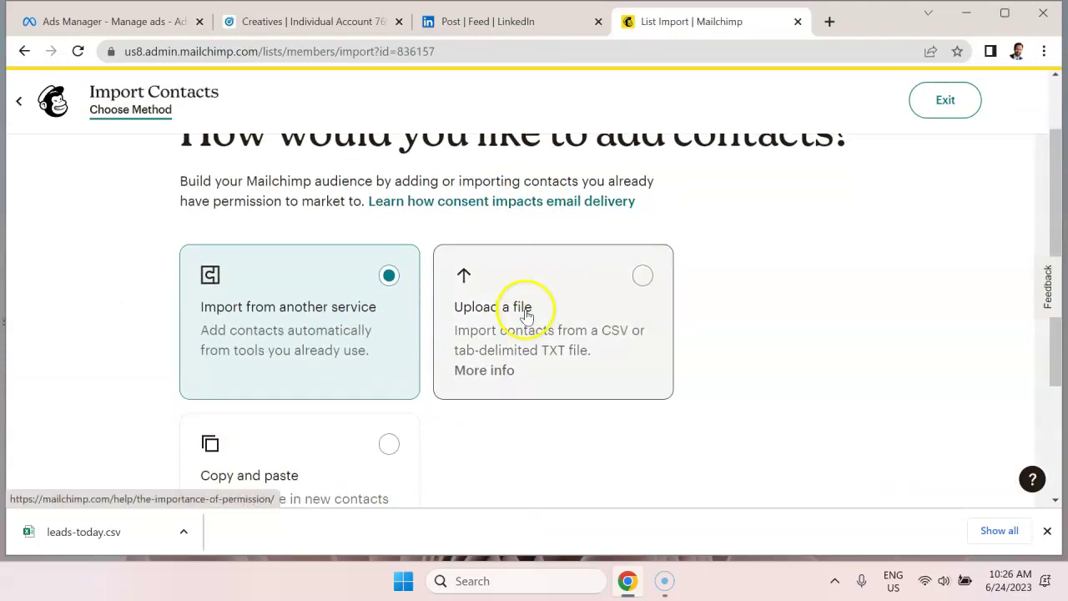
pyautogui.click(643, 275)
pyautogui.scroll(-2, 326, 417)
pyautogui.click(243, 472)
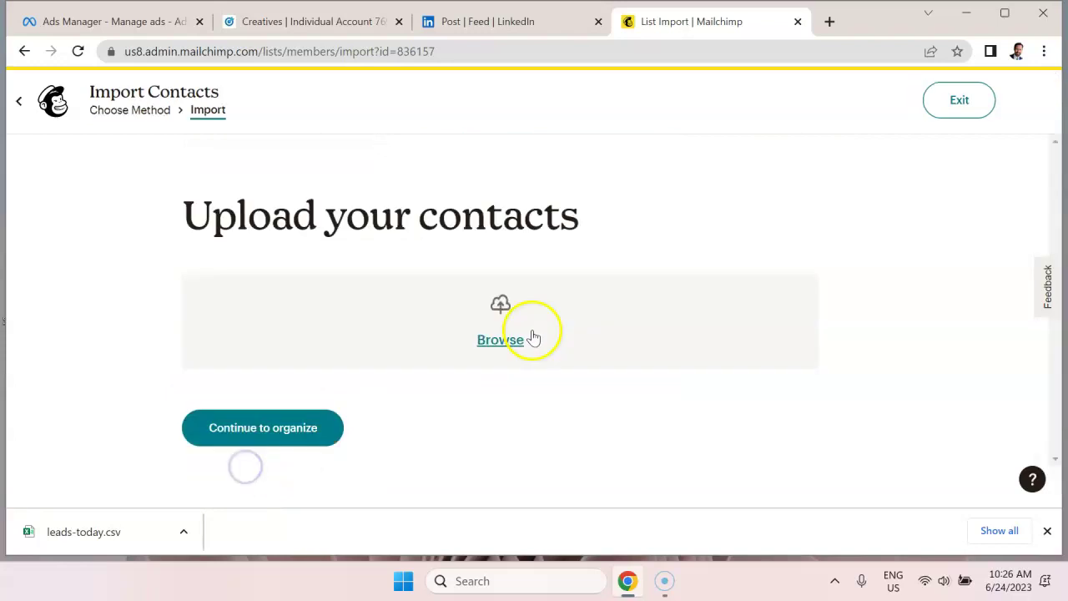
# - Attach leads-today.csv from the Downloads folder for upload
pyautogui.click(504, 339)
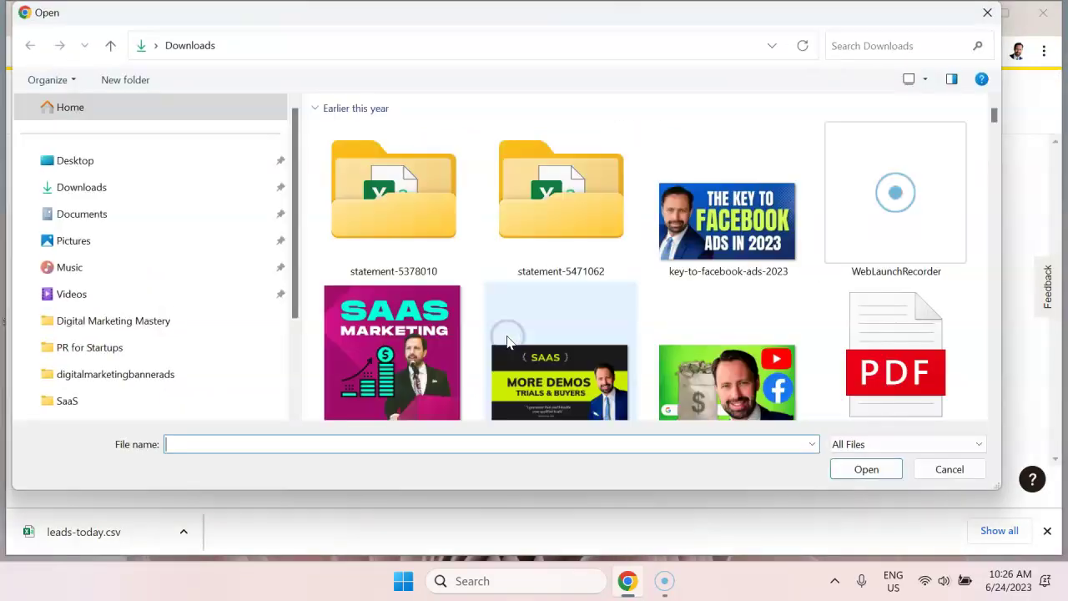
pyautogui.click(112, 188)
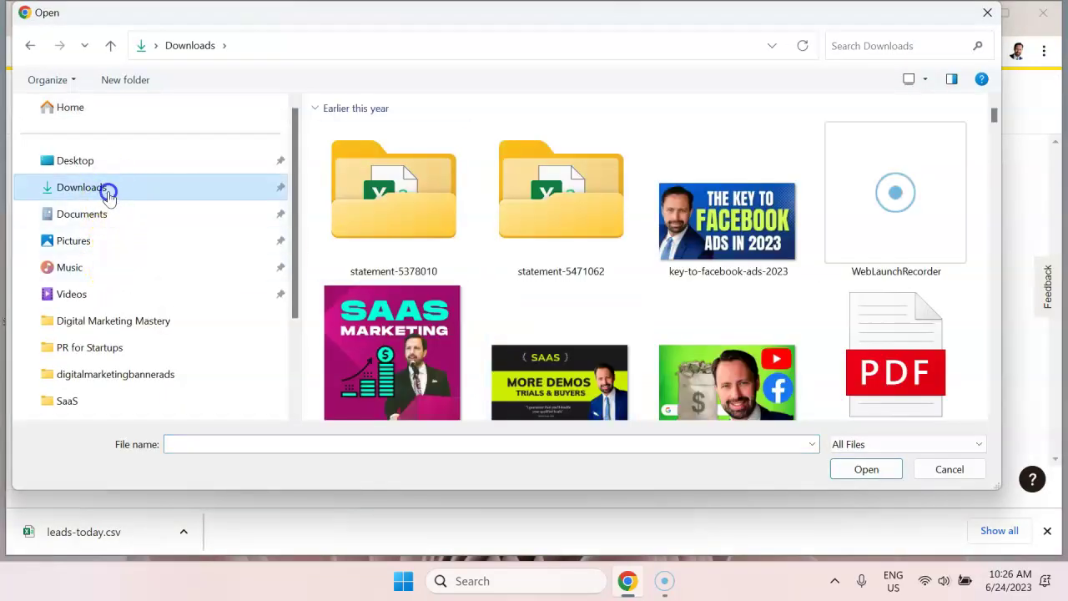
pyautogui.moveTo(994, 115); pyautogui.dragTo(996, 434)
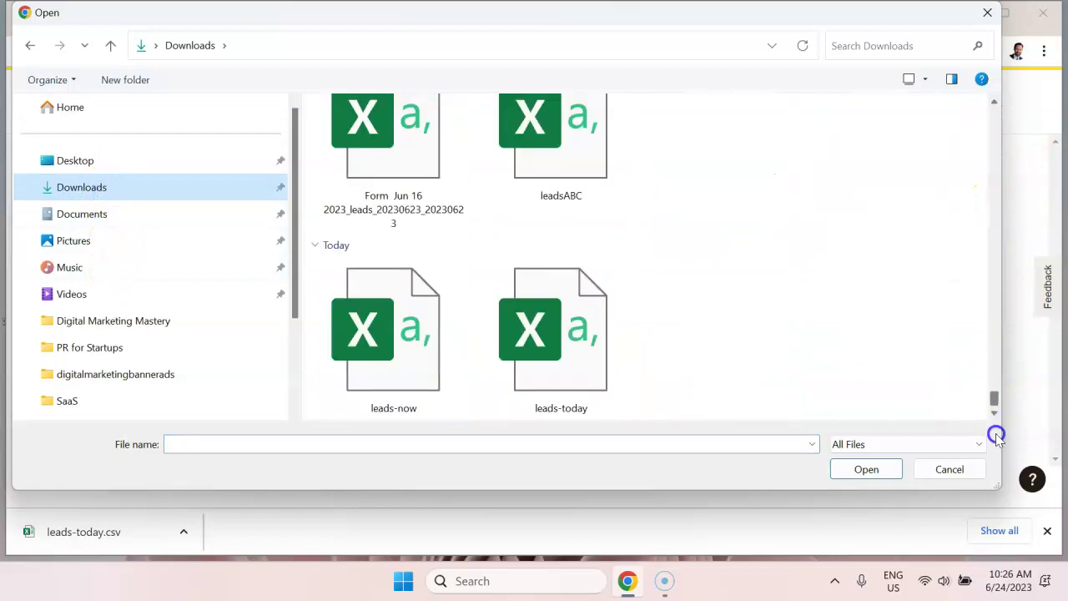
pyautogui.click(576, 335)
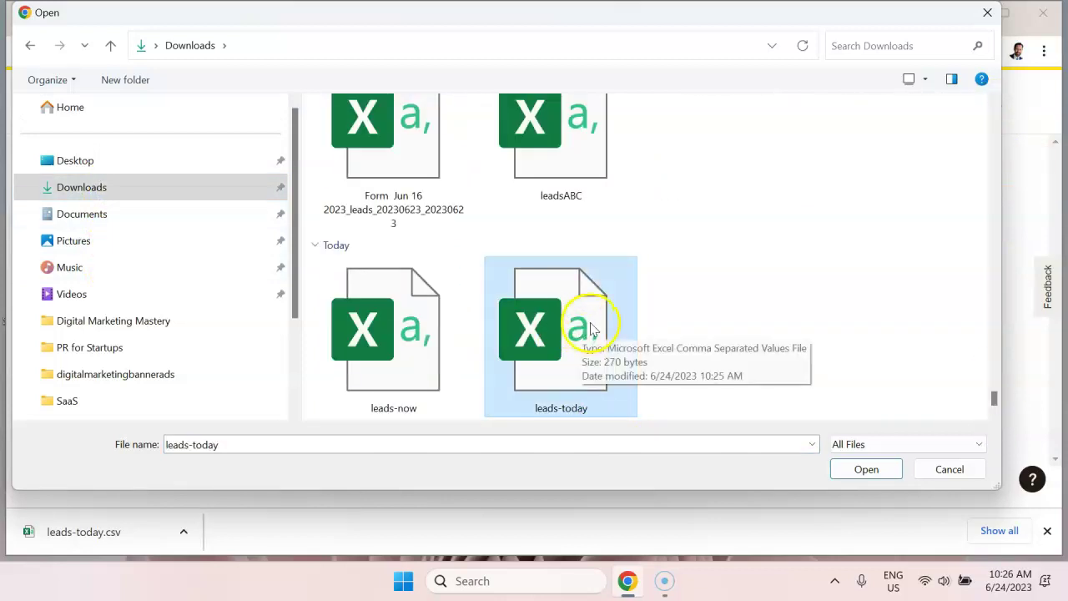
pyautogui.doubleClick(590, 315)
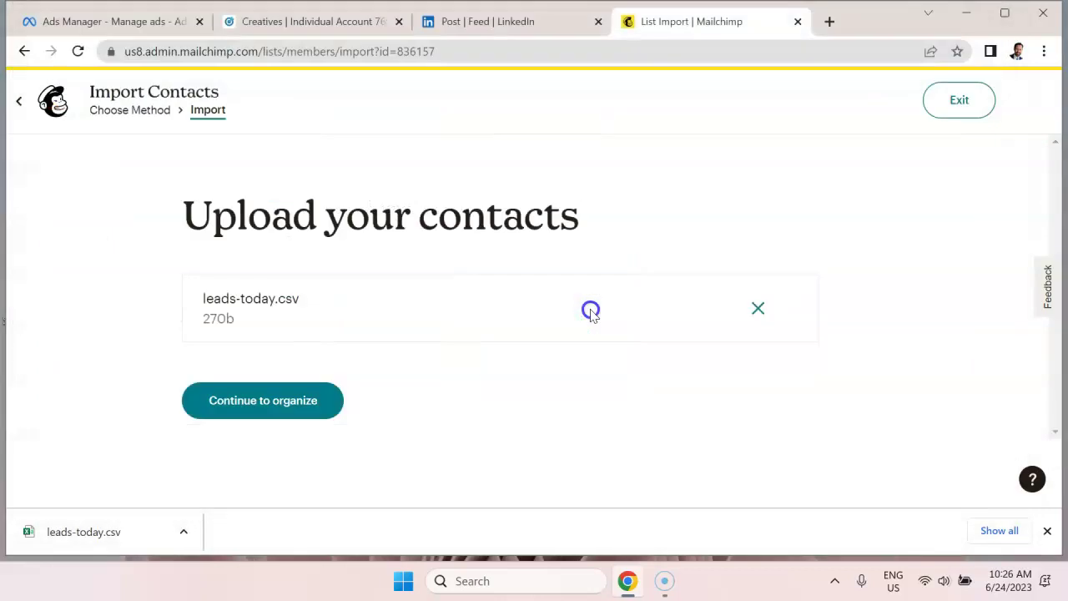
# - Keep Subscribed as the status for the imported contacts
pyautogui.click(288, 404)
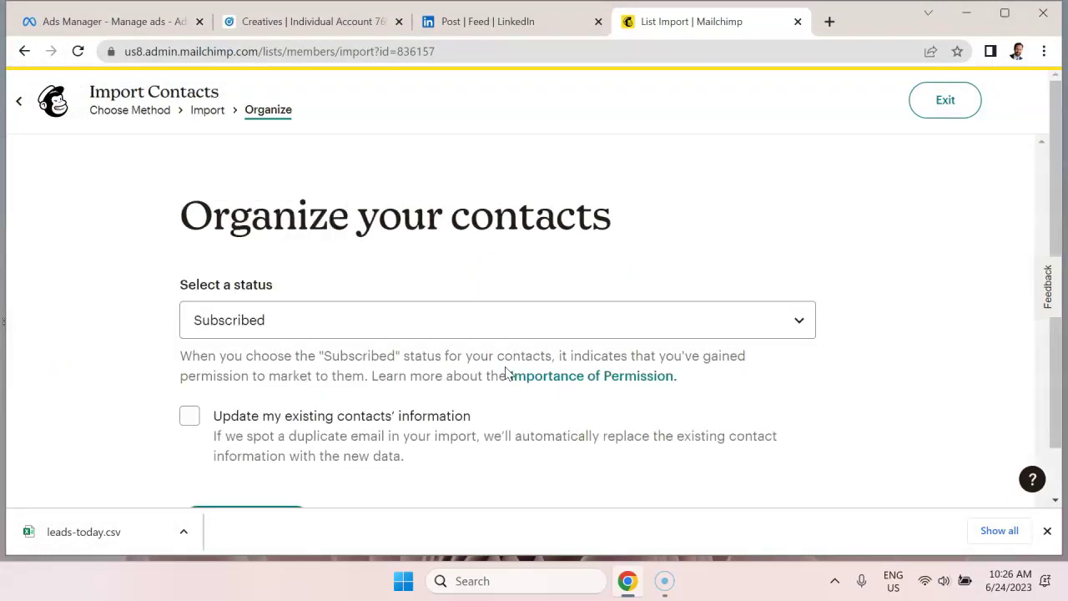
pyautogui.click(285, 328)
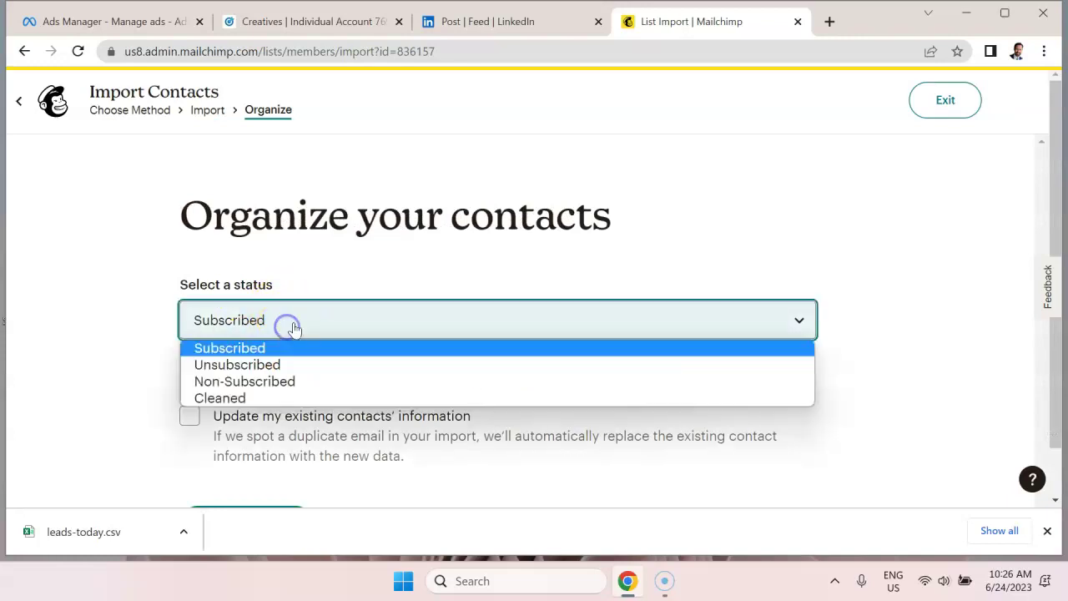
pyautogui.click(385, 271)
pyautogui.scroll(-1, 353, 453)
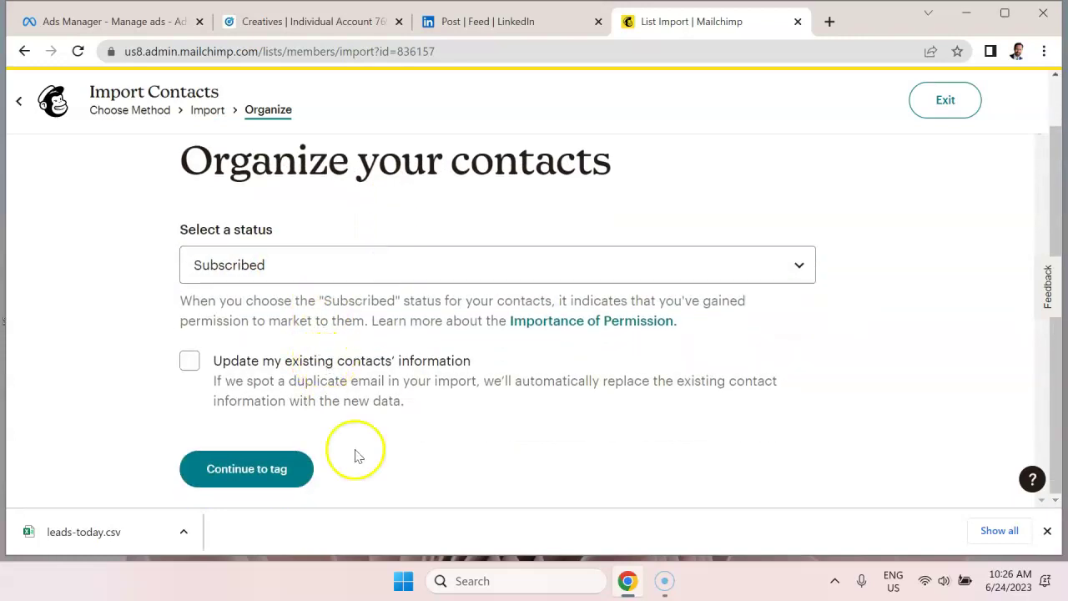
# - Apply the existing SaaS Tip Sheet tag to the imported contacts
pyautogui.click(281, 469)
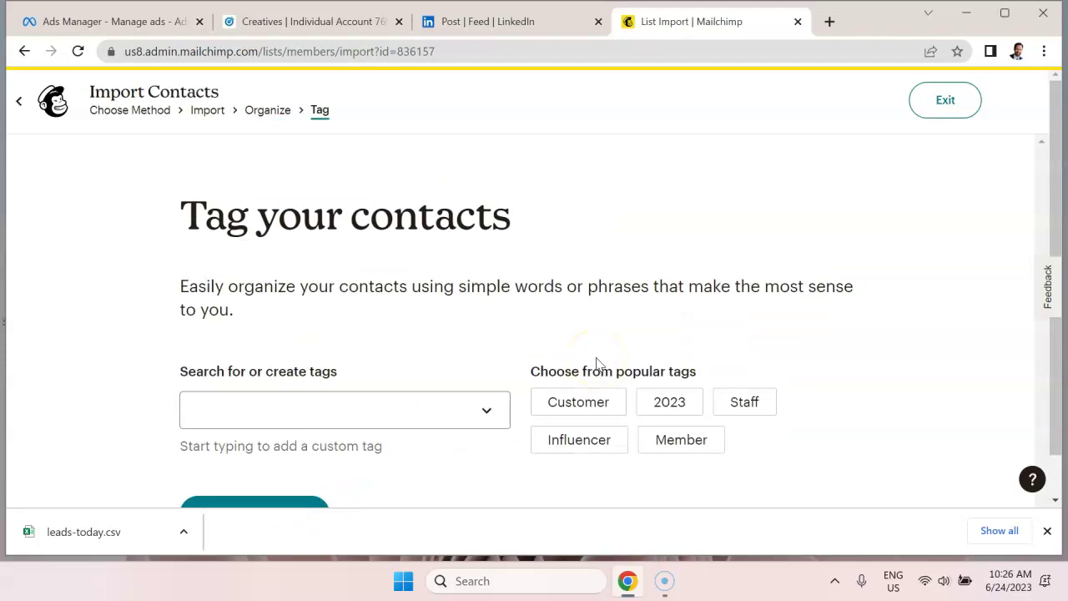
pyautogui.click(473, 415)
pyautogui.scroll(-5, 480, 418)
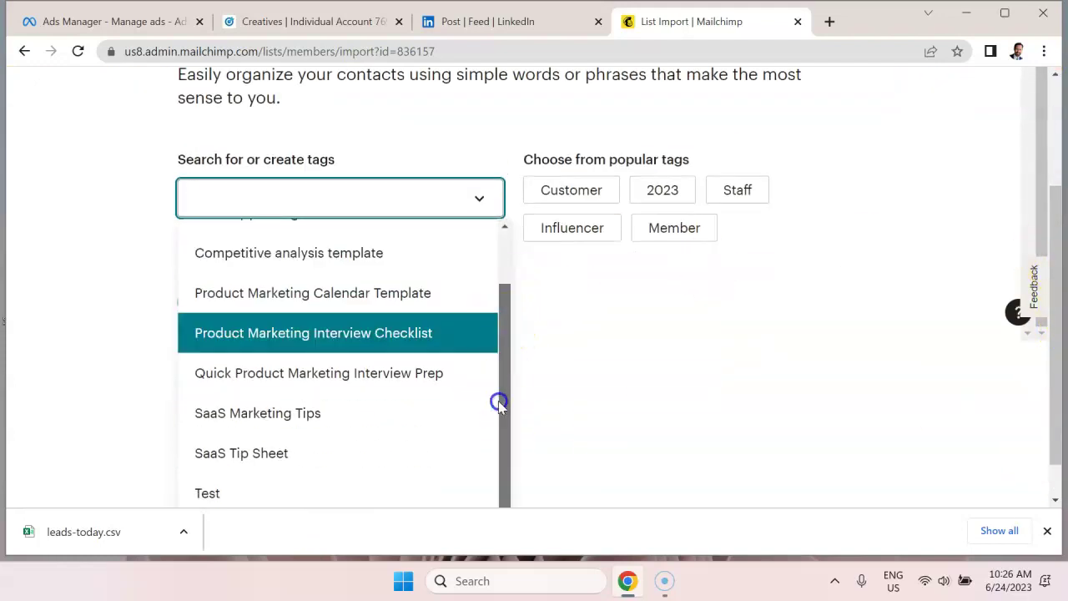
pyautogui.scroll(-2, 434, 384)
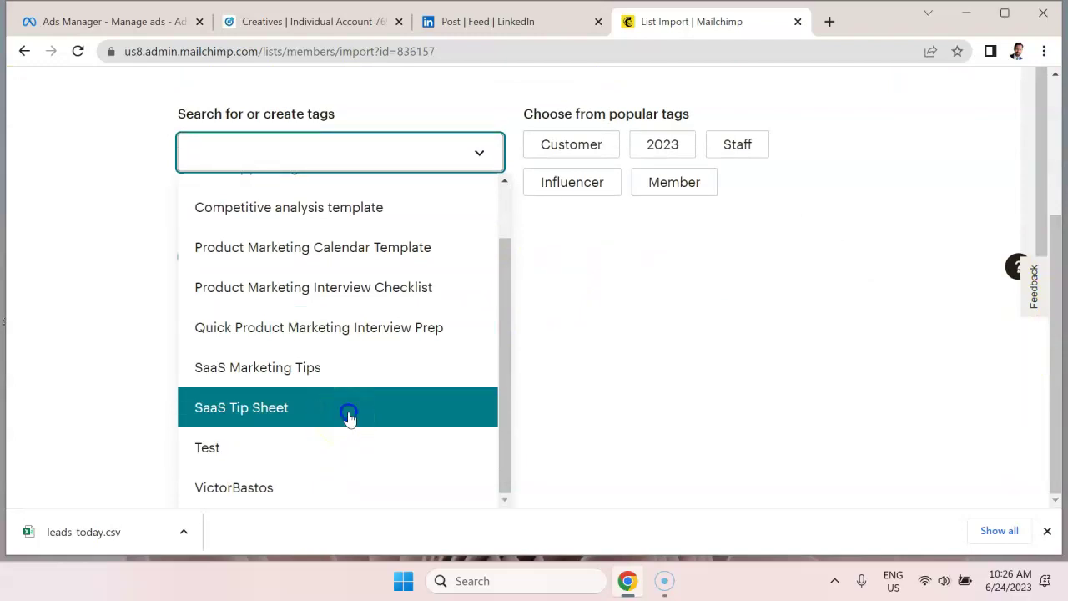
pyautogui.click(349, 417)
pyautogui.scroll(-1, 410, 418)
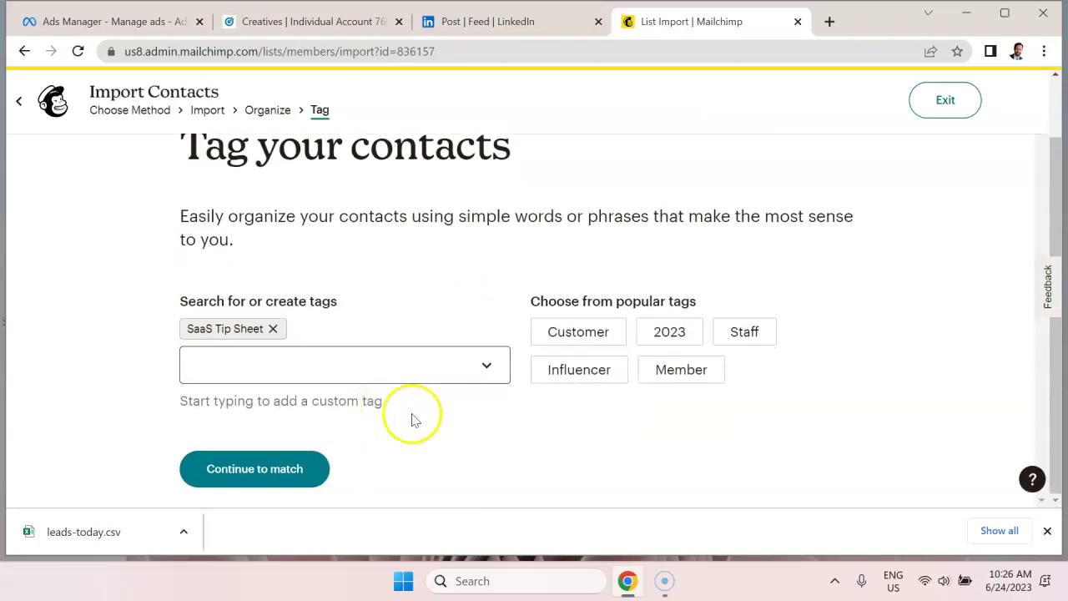
# - Review the column matching by paging through the lead file's columns
pyautogui.click(305, 477)
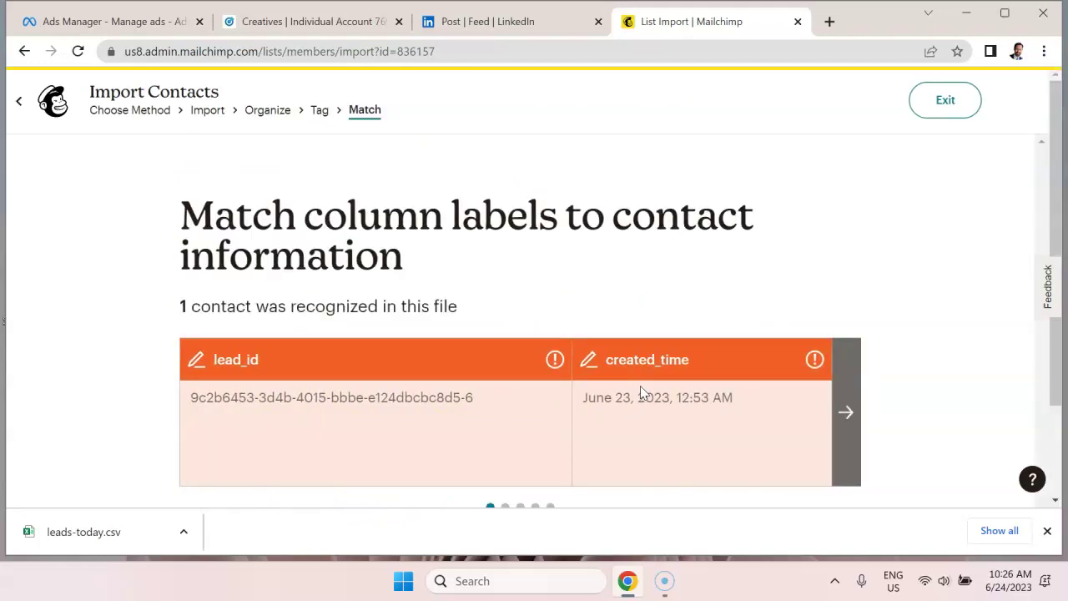
pyautogui.scroll(-2, 640, 385)
pyautogui.click(847, 297)
pyautogui.click(847, 297)
pyautogui.click(845, 295)
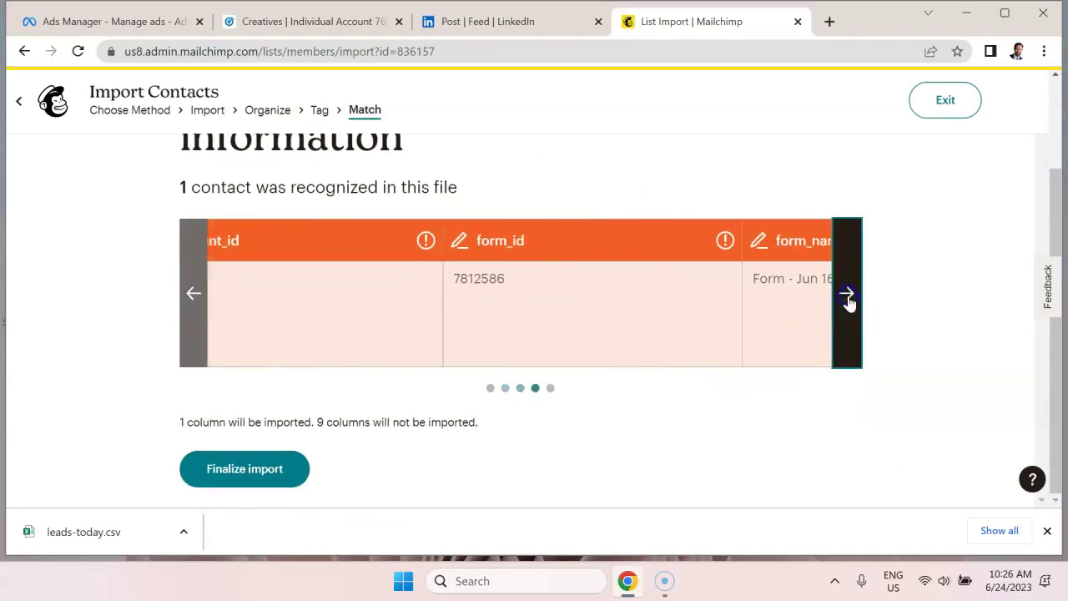
pyautogui.click(841, 292)
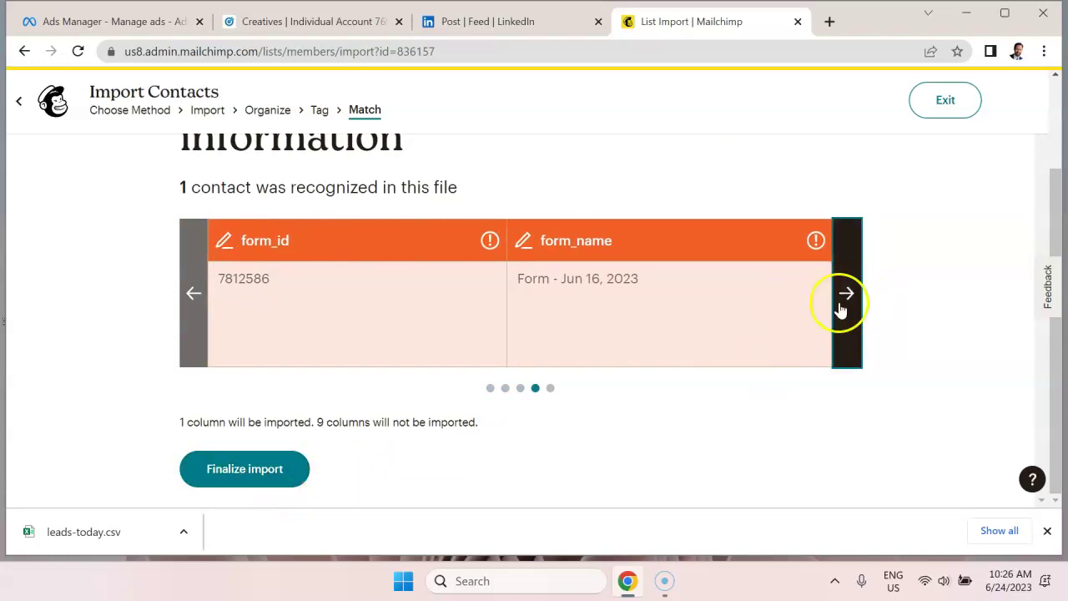
# - Finalize the import, review its summary, and complete it
pyautogui.click(279, 476)
pyautogui.scroll(-1, 552, 404)
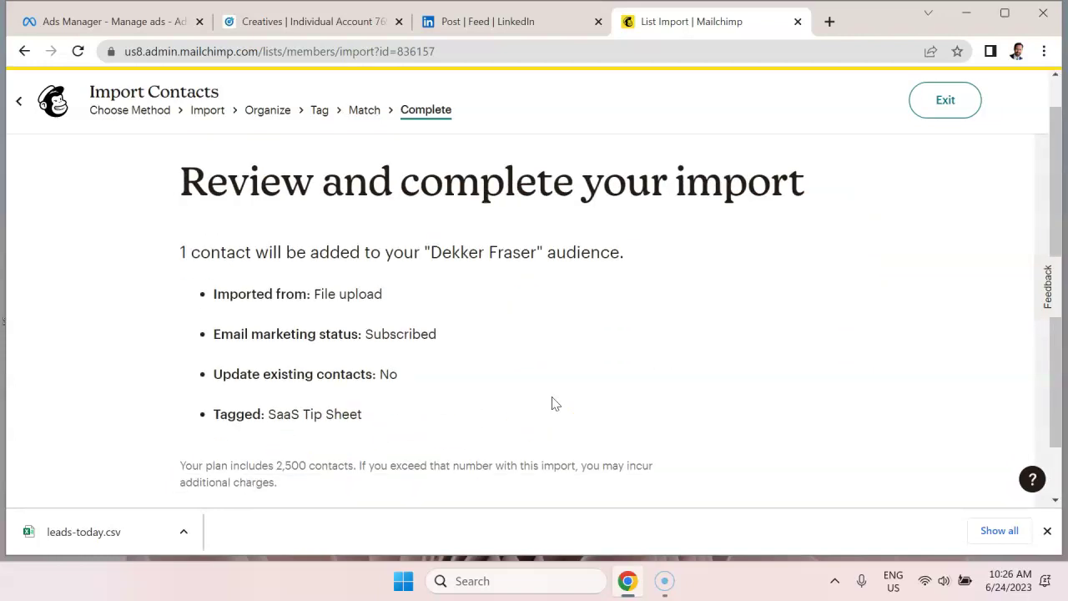
pyautogui.scroll(1, 417, 267)
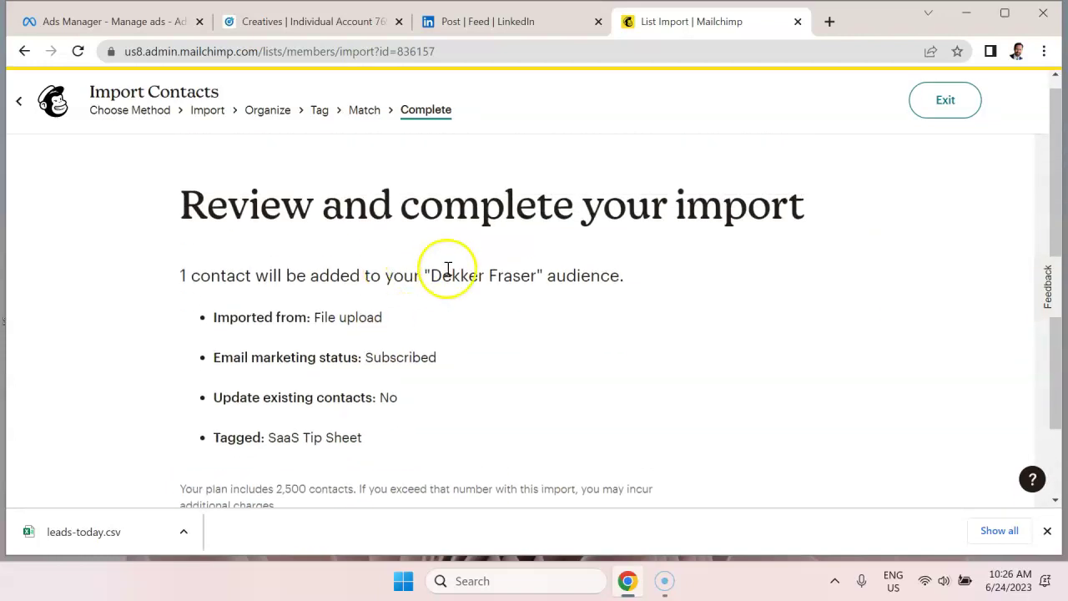
pyautogui.scroll(-1, 441, 350)
pyautogui.click(301, 484)
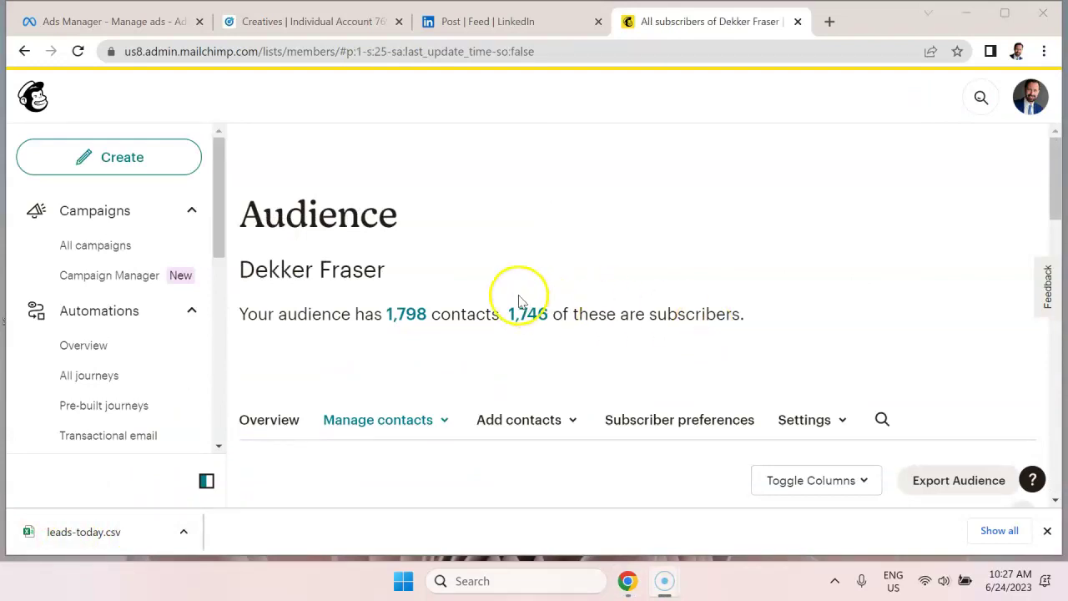
# - From All campaigns, open the 'Email subscribers when they're tagged' automation report
pyautogui.click(154, 255)
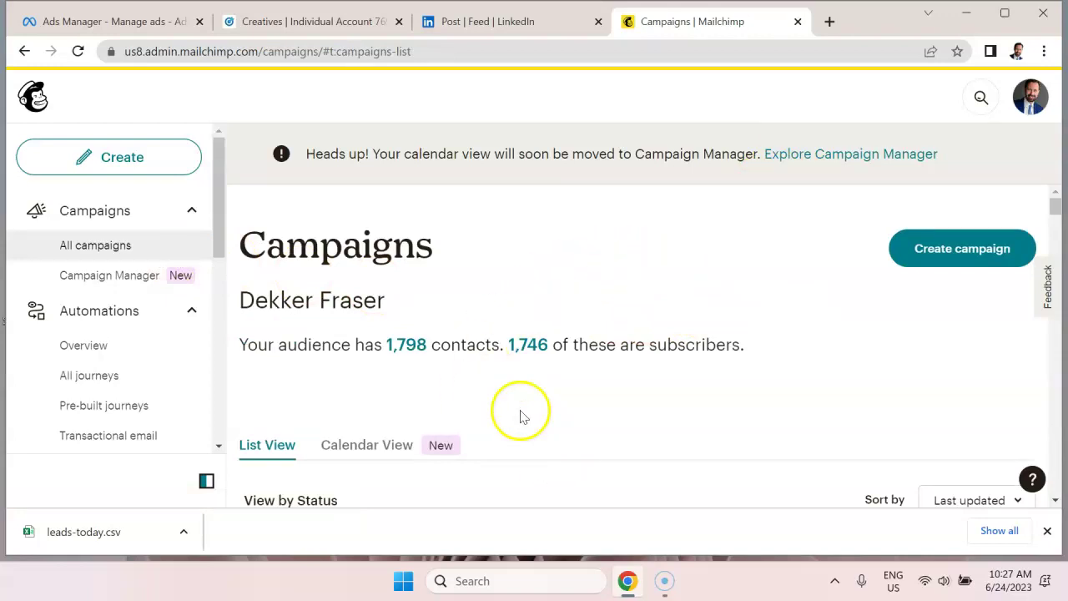
pyautogui.scroll(-1, 520, 415)
pyautogui.scroll(-2, 501, 342)
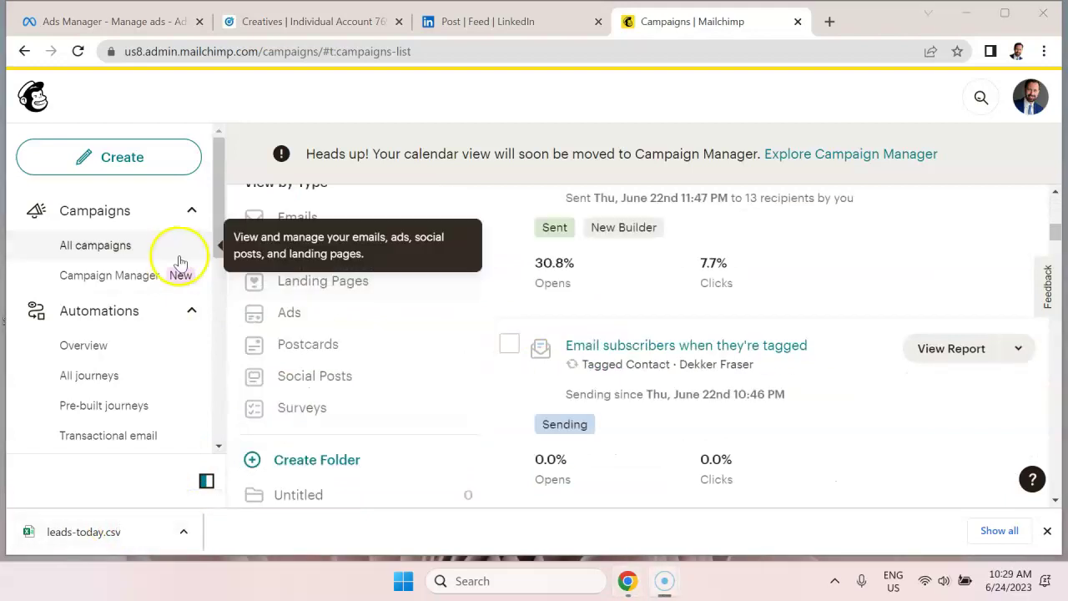
pyautogui.scroll(5, 759, 358)
pyautogui.scroll(-3, 674, 317)
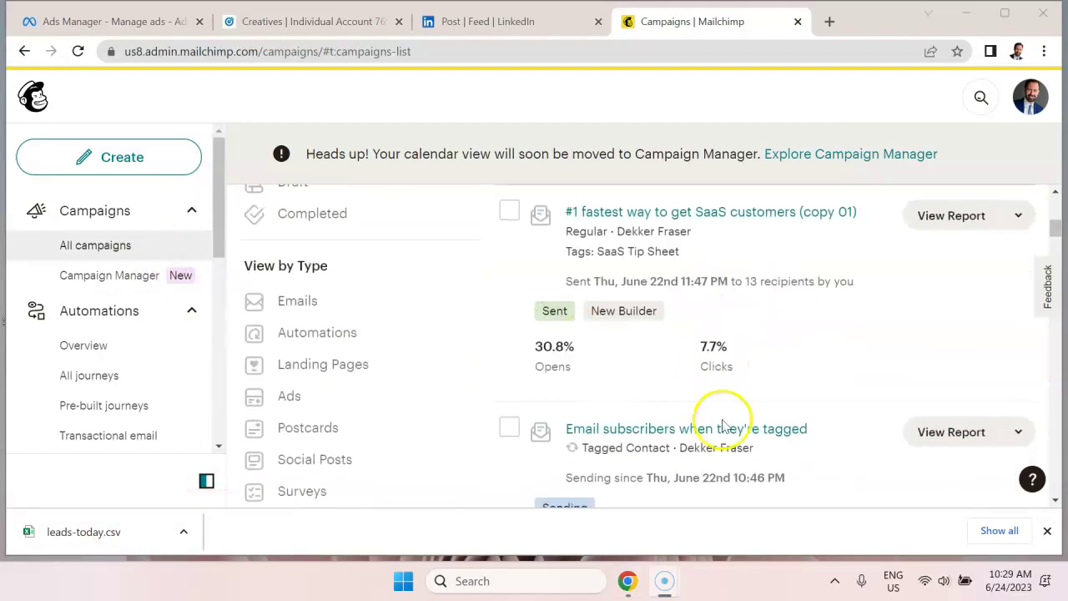
pyautogui.scroll(-2, 710, 358)
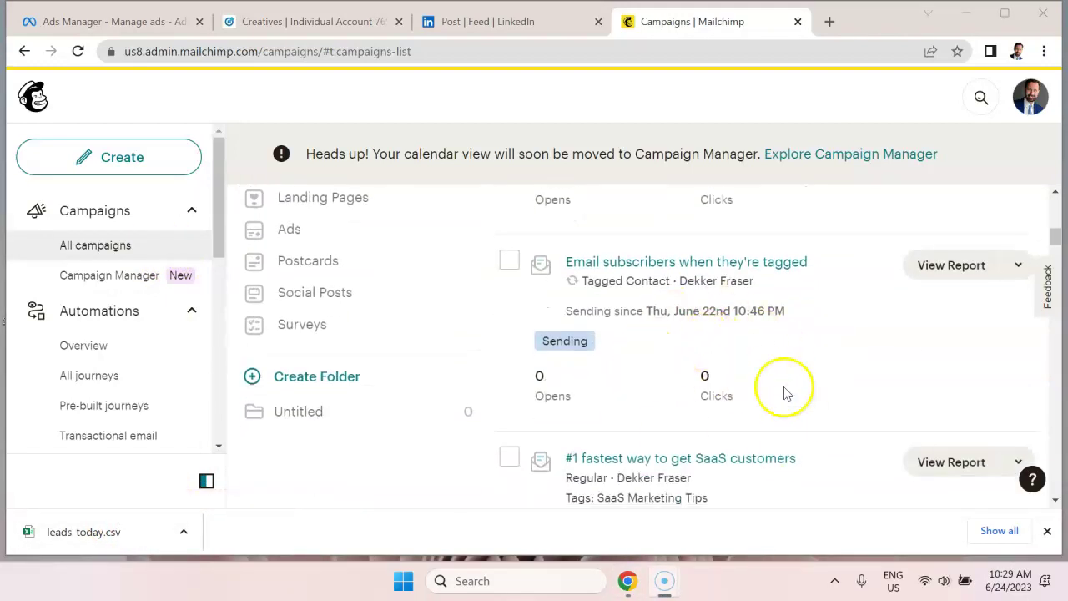
pyautogui.scroll(1, 734, 363)
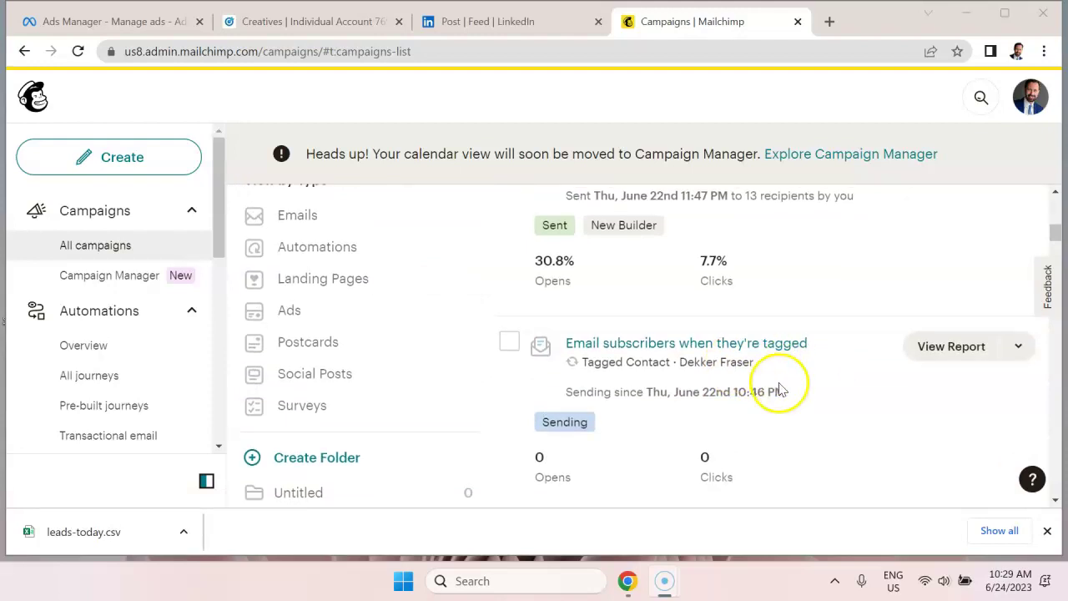
pyautogui.scroll(-1, 751, 351)
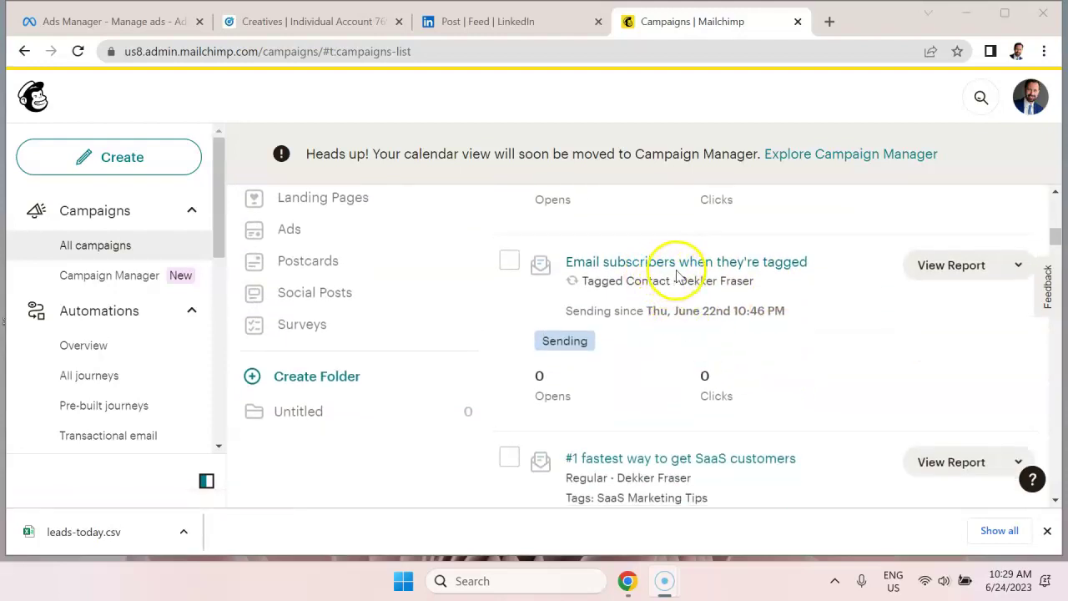
pyautogui.click(686, 266)
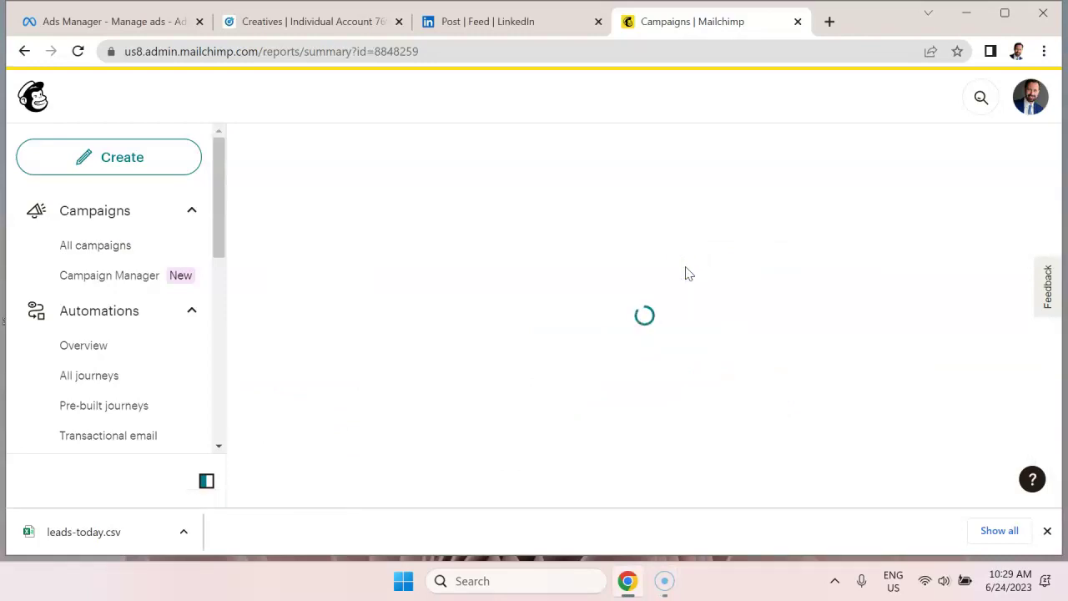
# - Read the workflow email's trigger and SaaS Tip Sheet tag, then go back to campaigns
pyautogui.click(613, 298)
pyautogui.scroll(-1, 529, 329)
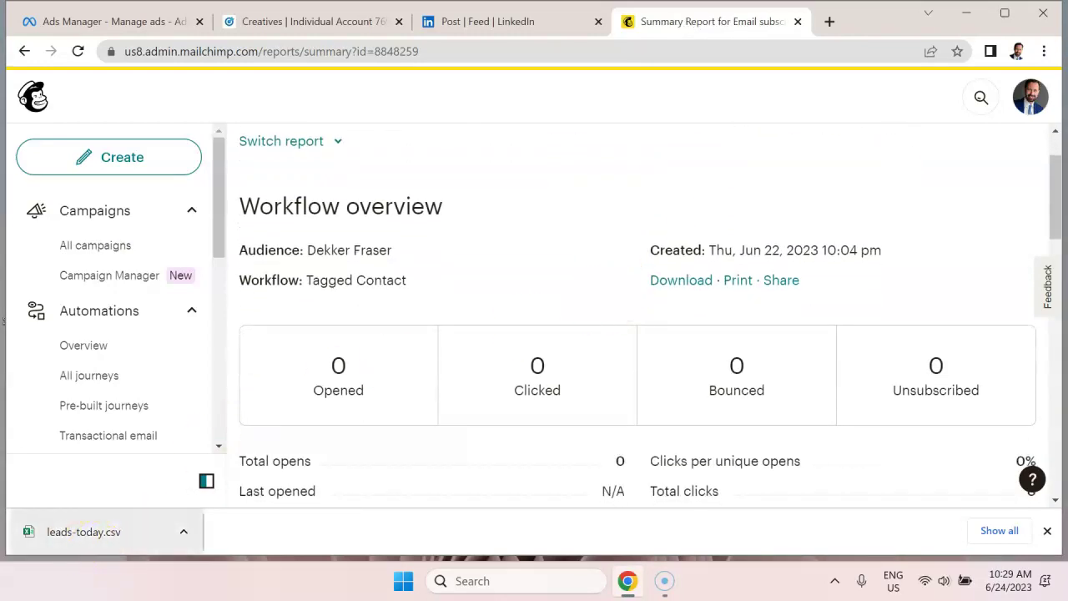
pyautogui.scroll(-10, 464, 413)
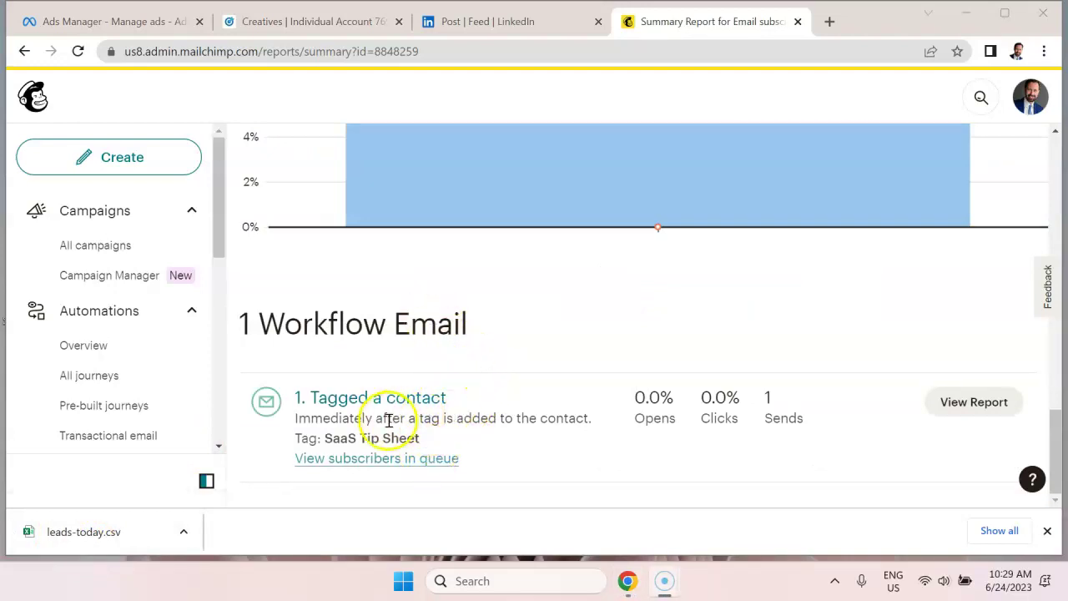
pyautogui.moveTo(298, 418); pyautogui.dragTo(342, 418)
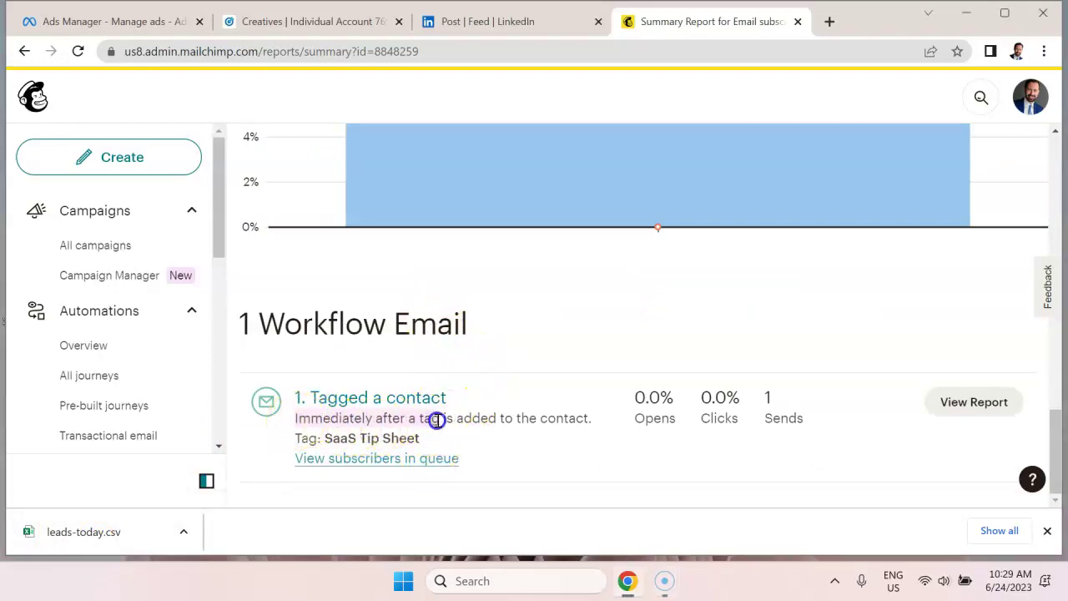
pyautogui.moveTo(445, 422); pyautogui.dragTo(574, 419)
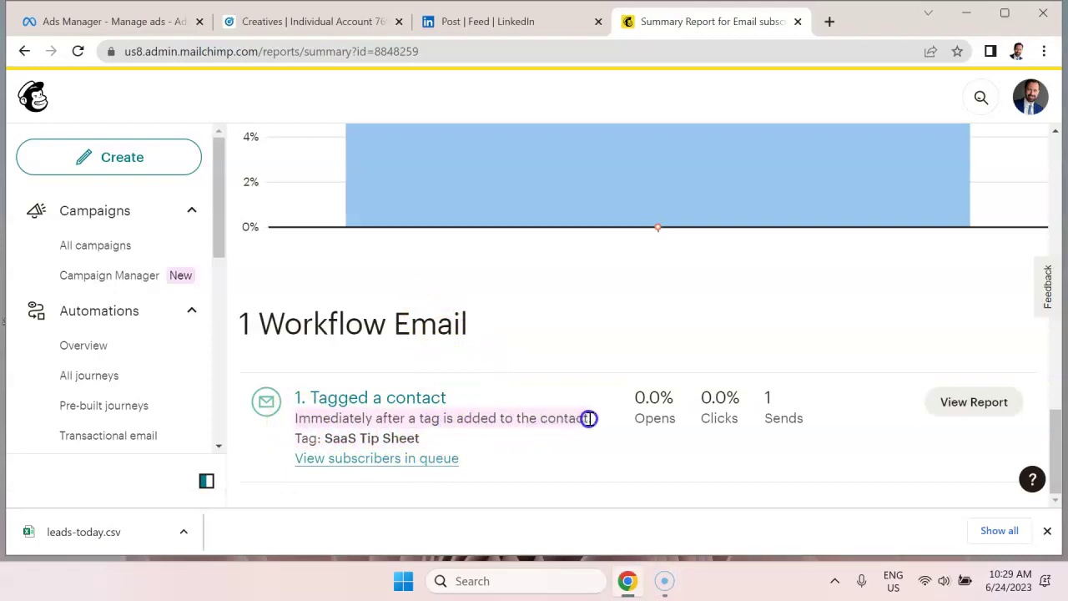
pyautogui.moveTo(419, 440); pyautogui.dragTo(382, 440)
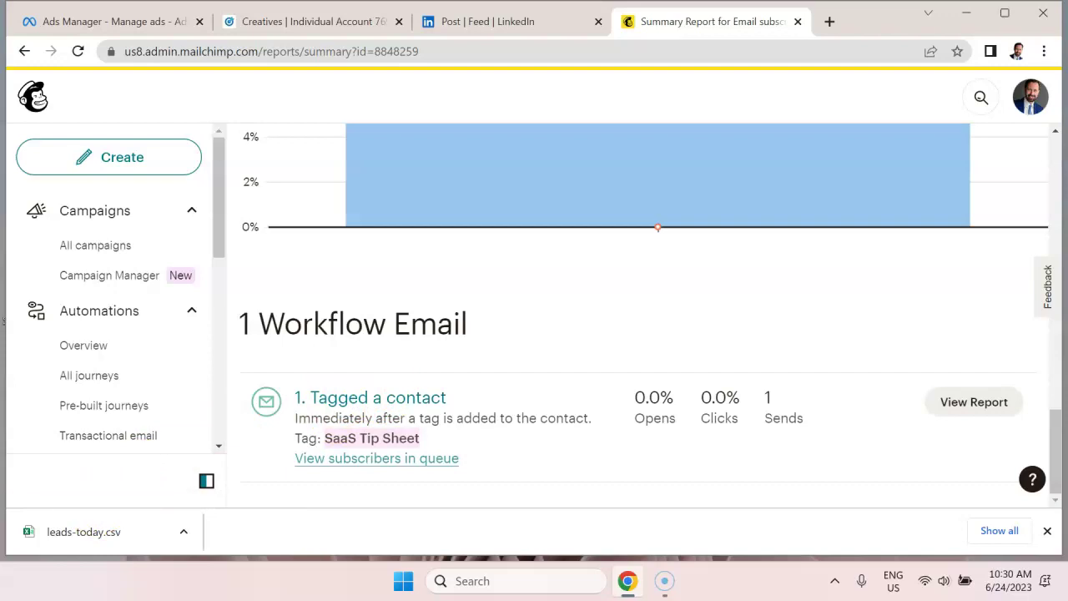
pyautogui.hotkey('alt', 'Left')
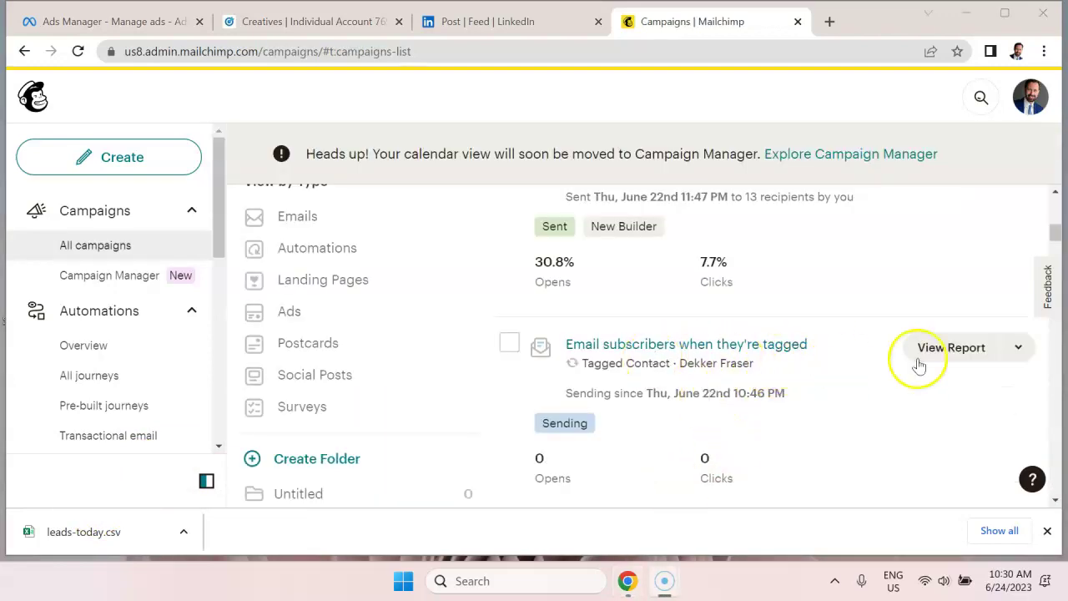
pyautogui.click(1018, 347)
pyautogui.click(847, 201)
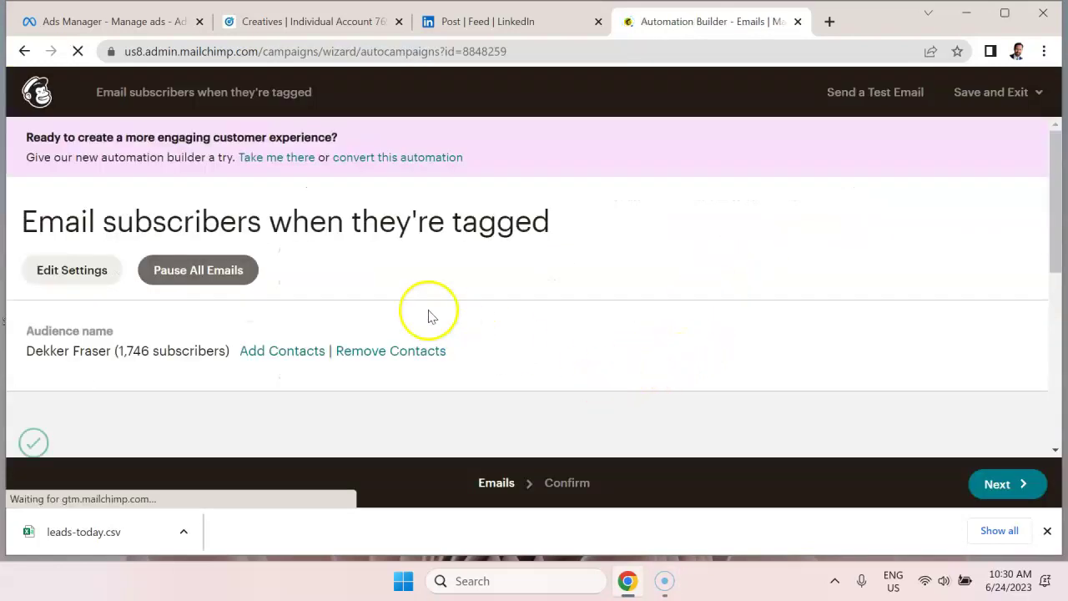
pyautogui.scroll(-5, 374, 292)
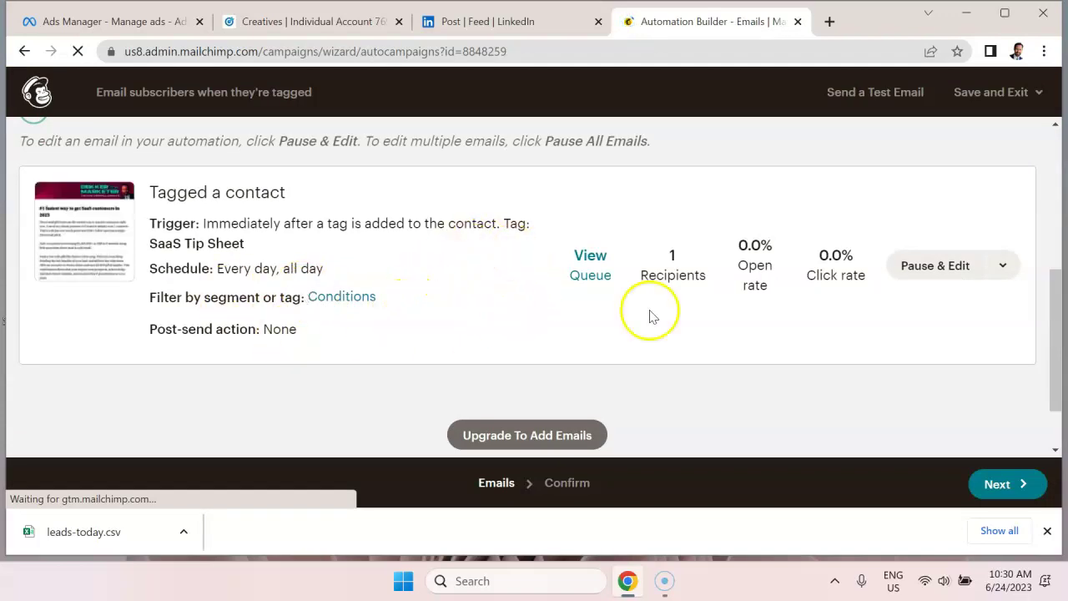
pyautogui.click(1000, 267)
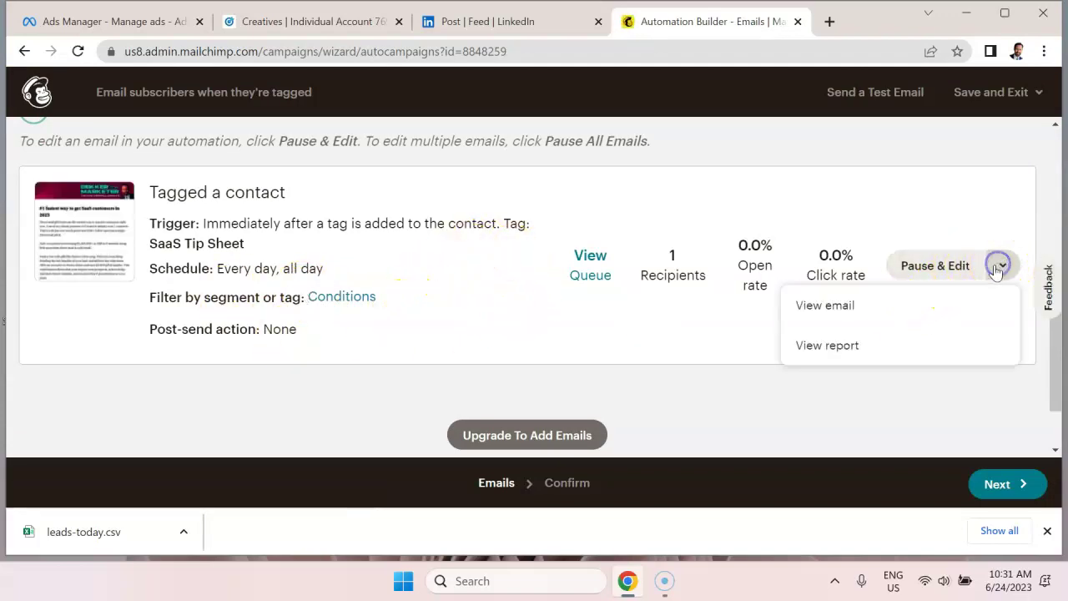
pyautogui.click(962, 267)
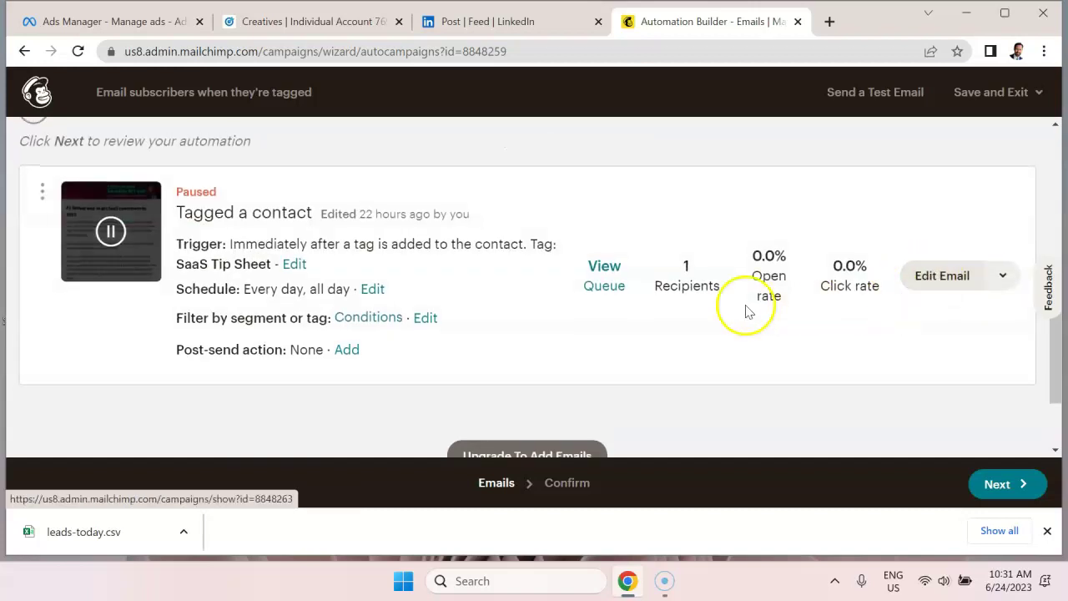
pyautogui.click(296, 263)
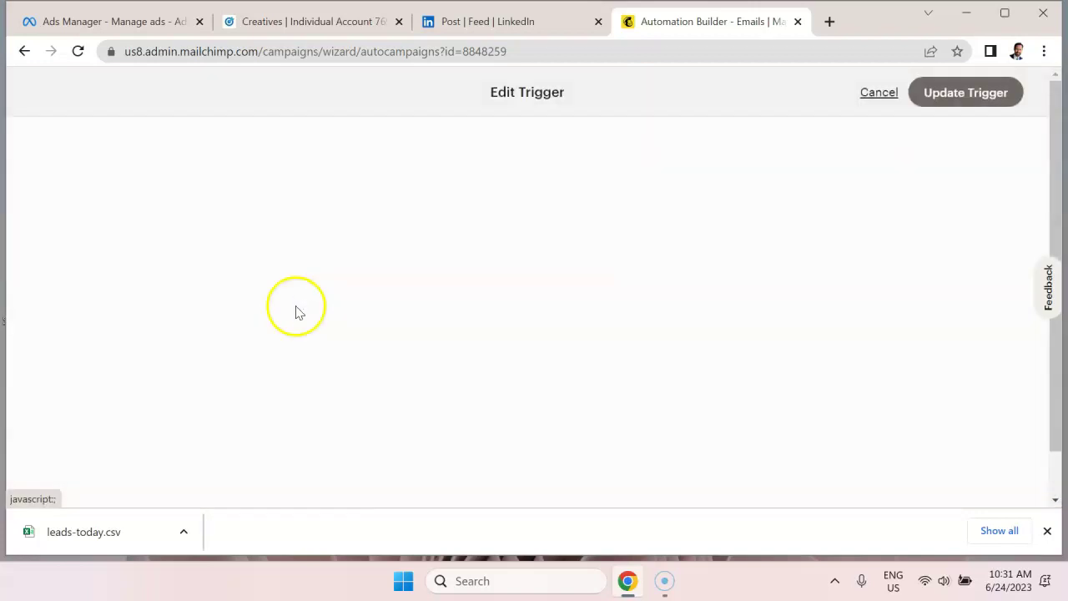
pyautogui.click(173, 321)
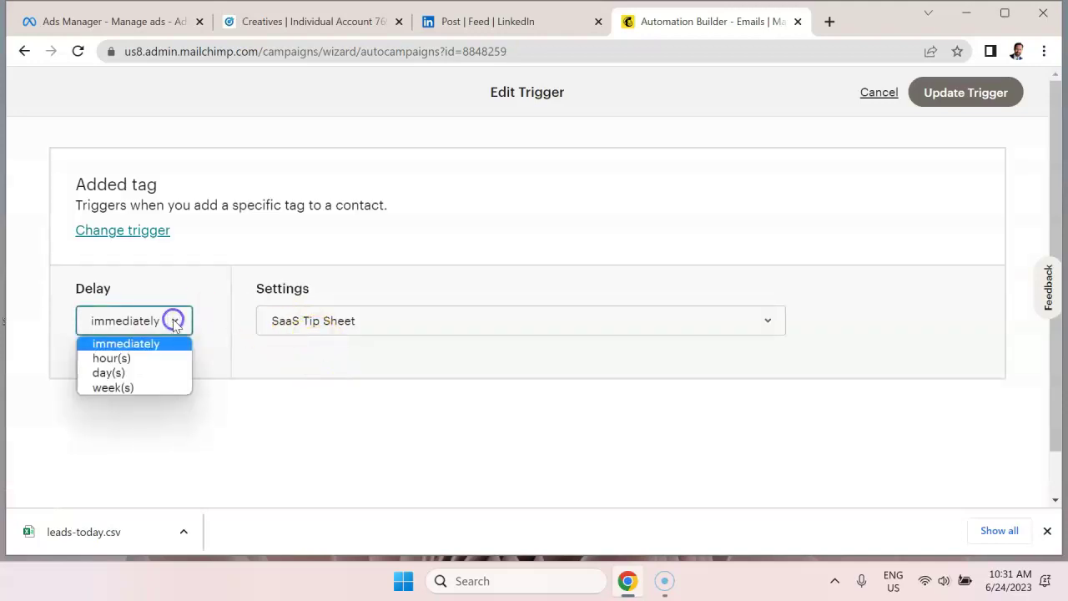
pyautogui.click(144, 376)
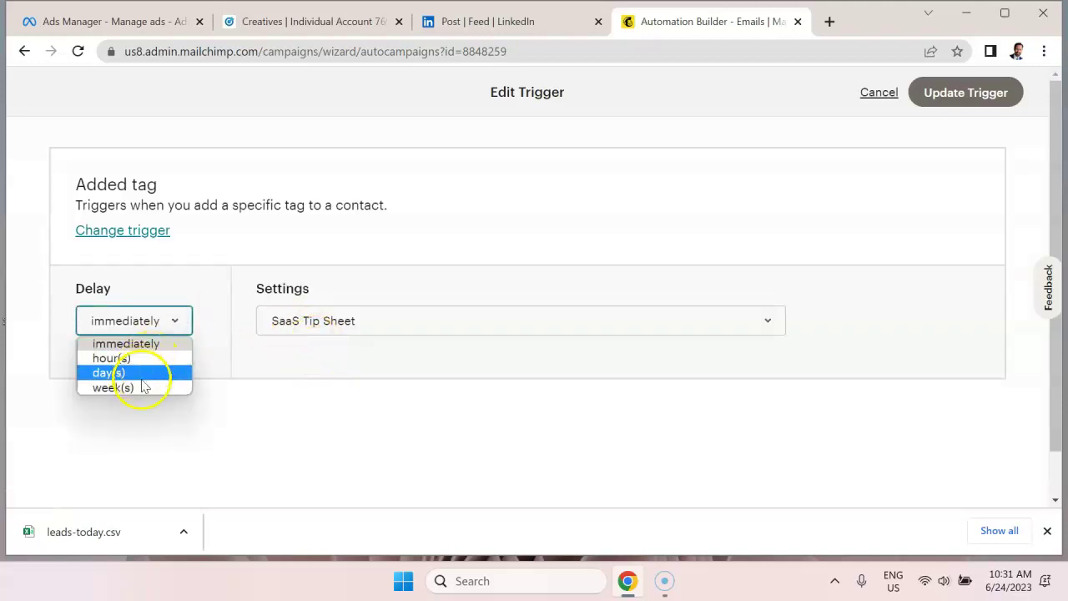
pyautogui.click(869, 98)
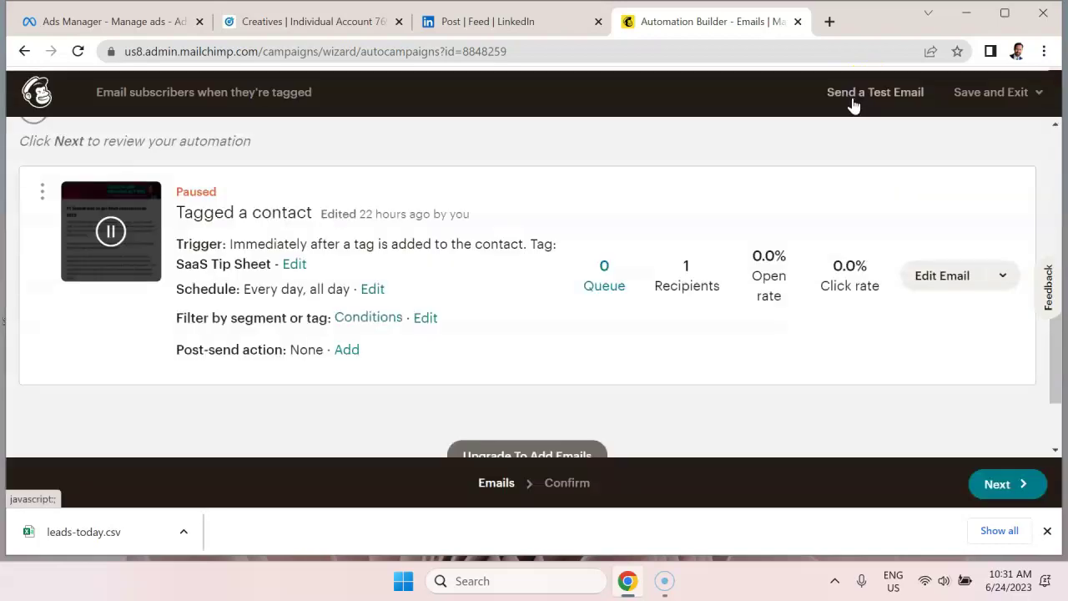
pyautogui.click(949, 277)
# - Edit the automated email, check its preview text, and keep the Educate template
pyautogui.click(544, 262)
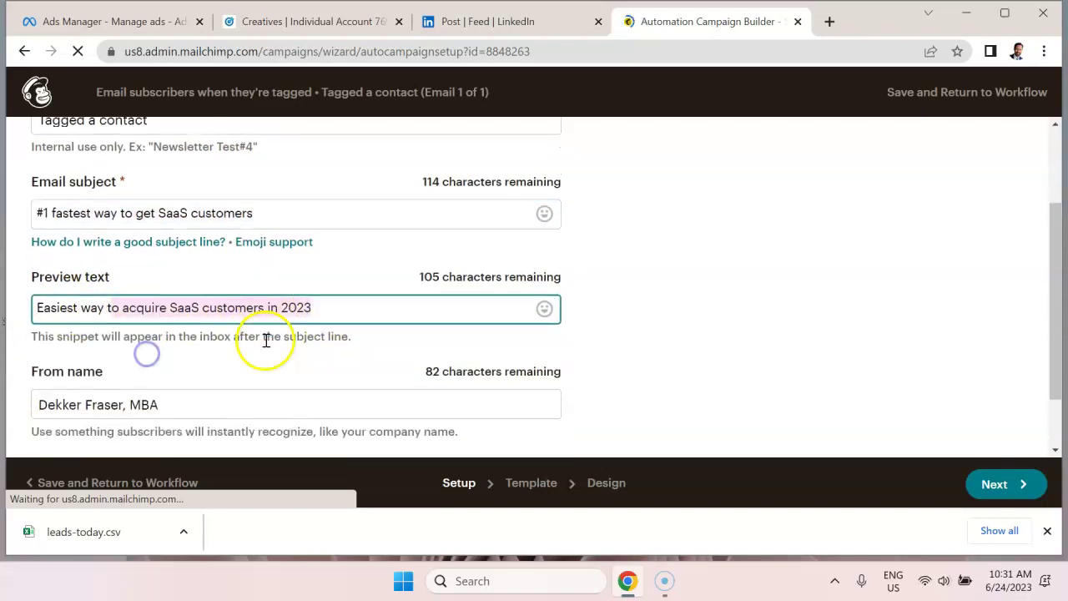
pyautogui.click(103, 341)
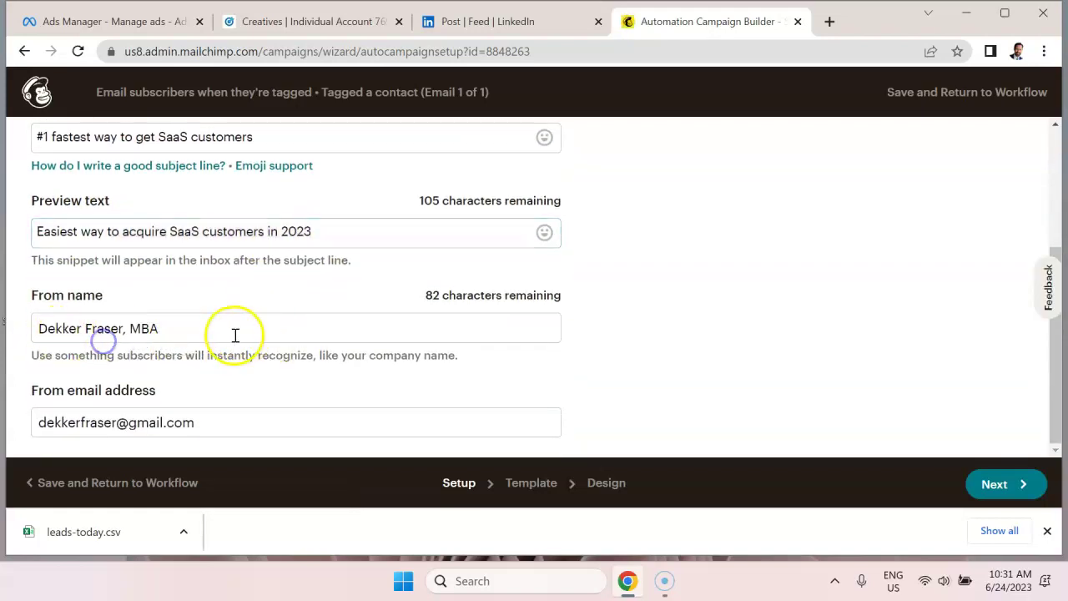
pyautogui.click(1001, 486)
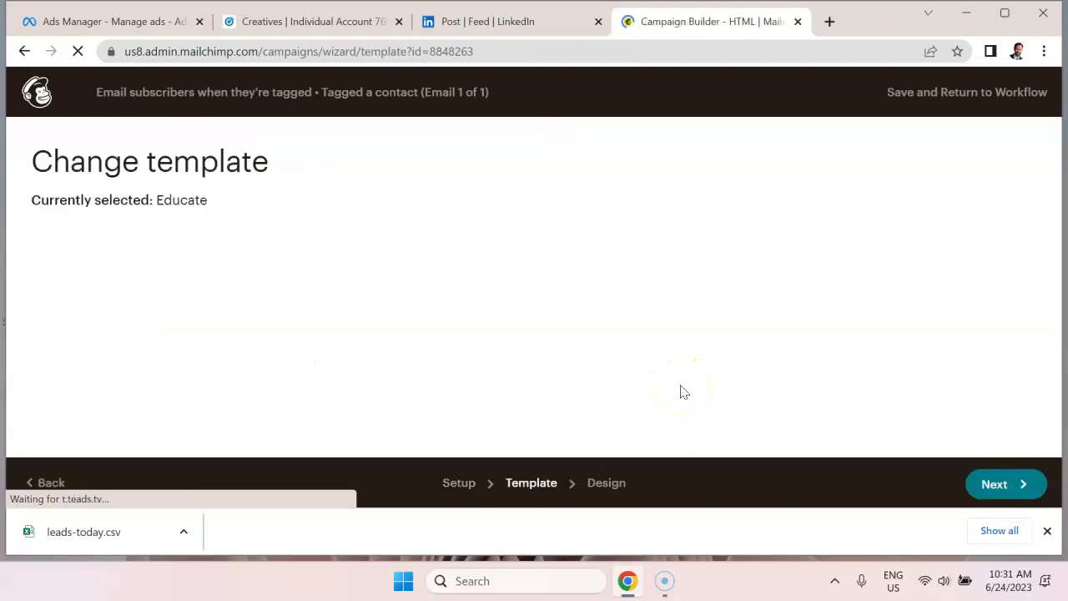
pyautogui.scroll(-2, 737, 352)
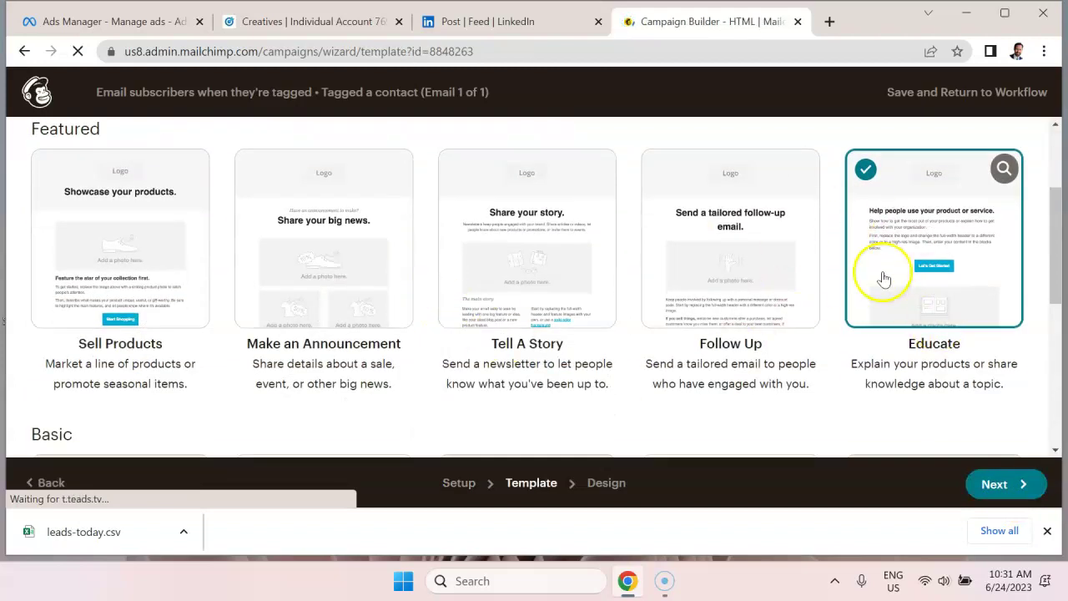
pyautogui.click(993, 485)
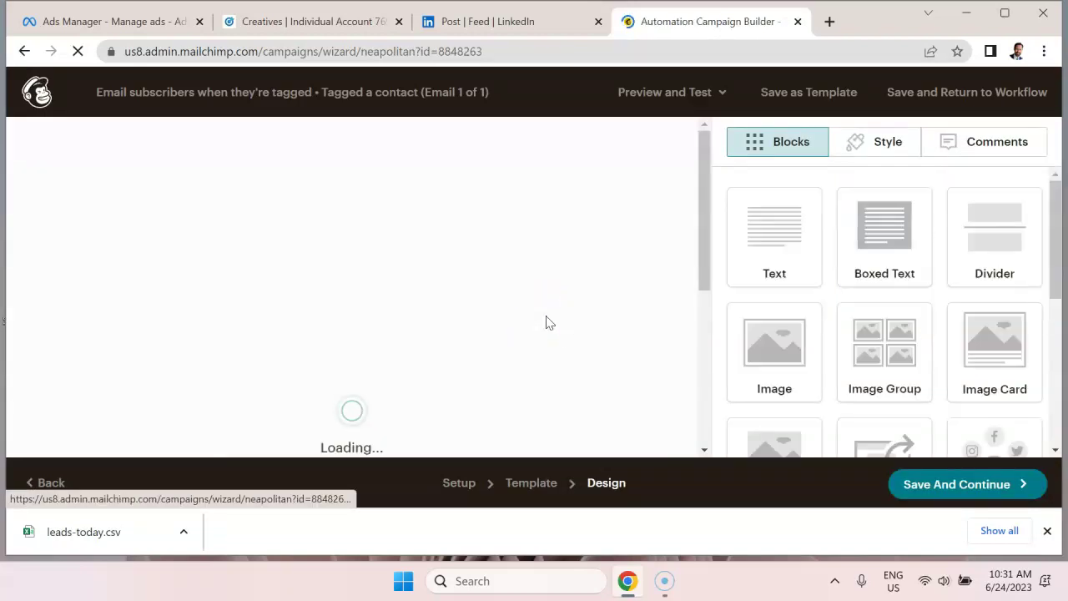
# - Scroll the loaded email from the banner down to the Let's Get Started button
pyautogui.moveTo(680, 231)
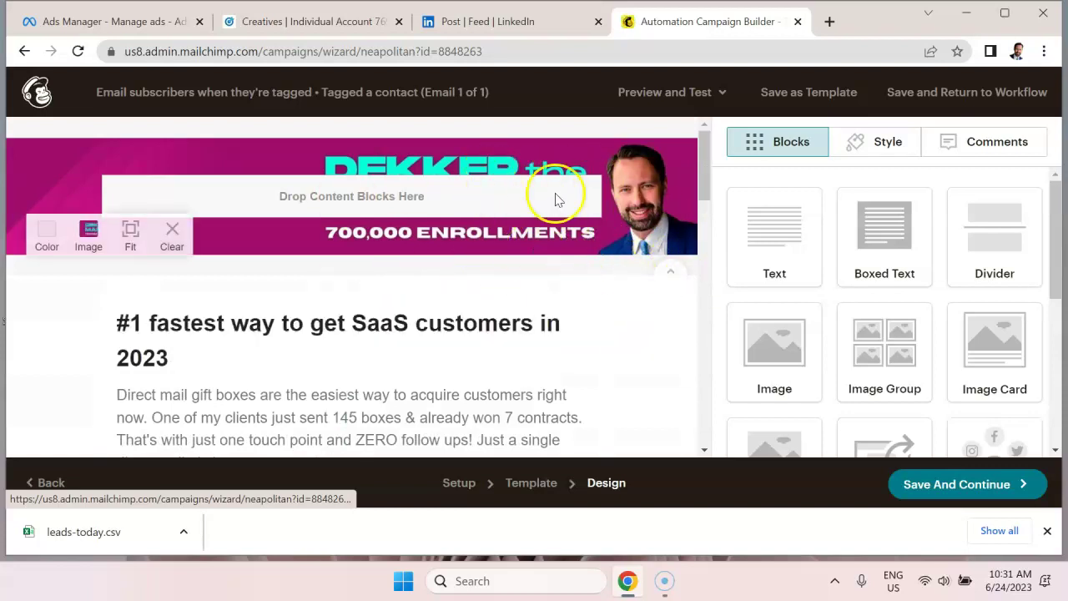
pyautogui.scroll(-1, 596, 246)
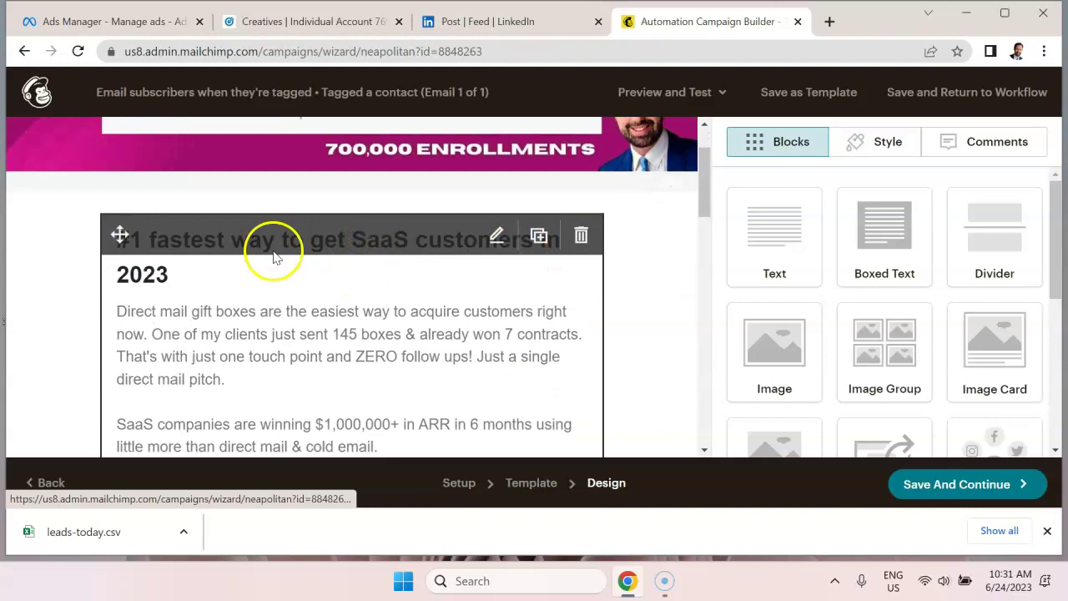
pyautogui.scroll(-7, 210, 302)
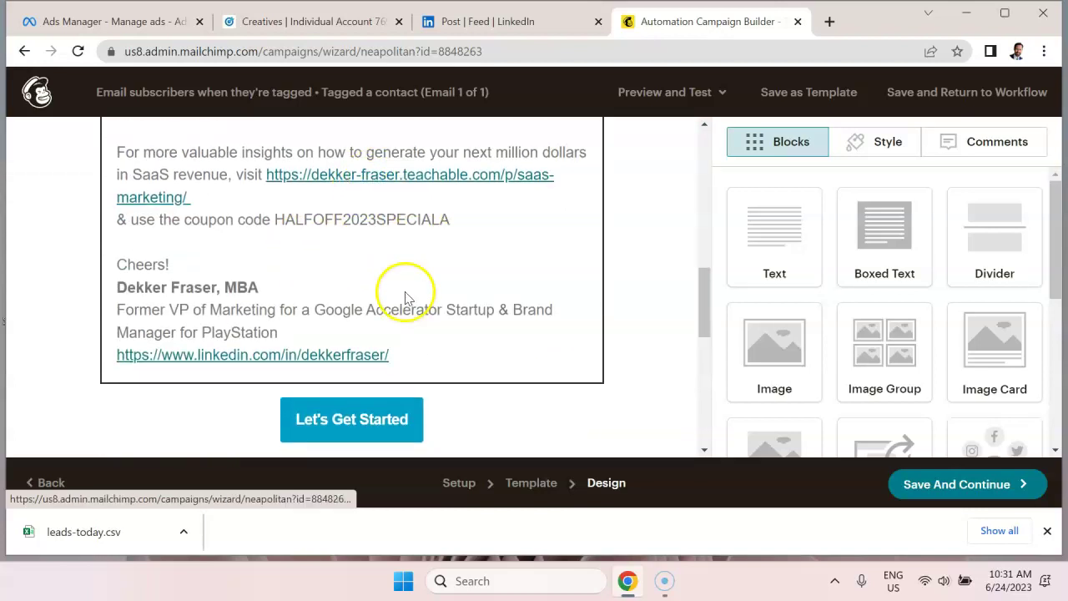
pyautogui.scroll(-1, 333, 280)
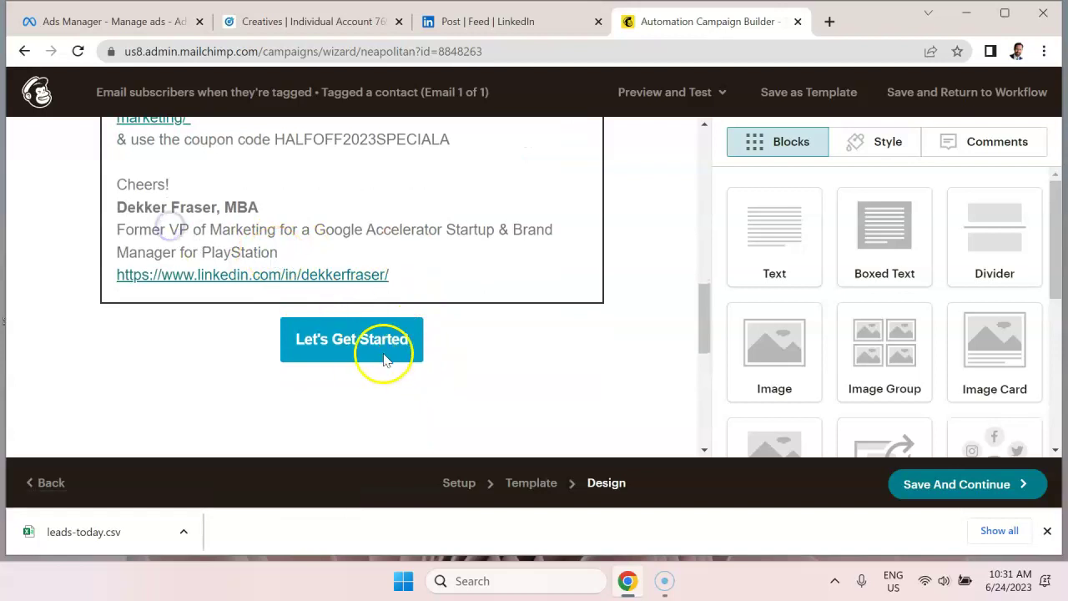
pyautogui.scroll(-2, 381, 358)
# - Open the body text block, then read the gift box pitch and $100 PayPal demo offer
pyautogui.scroll(4, 377, 234)
pyautogui.click(393, 275)
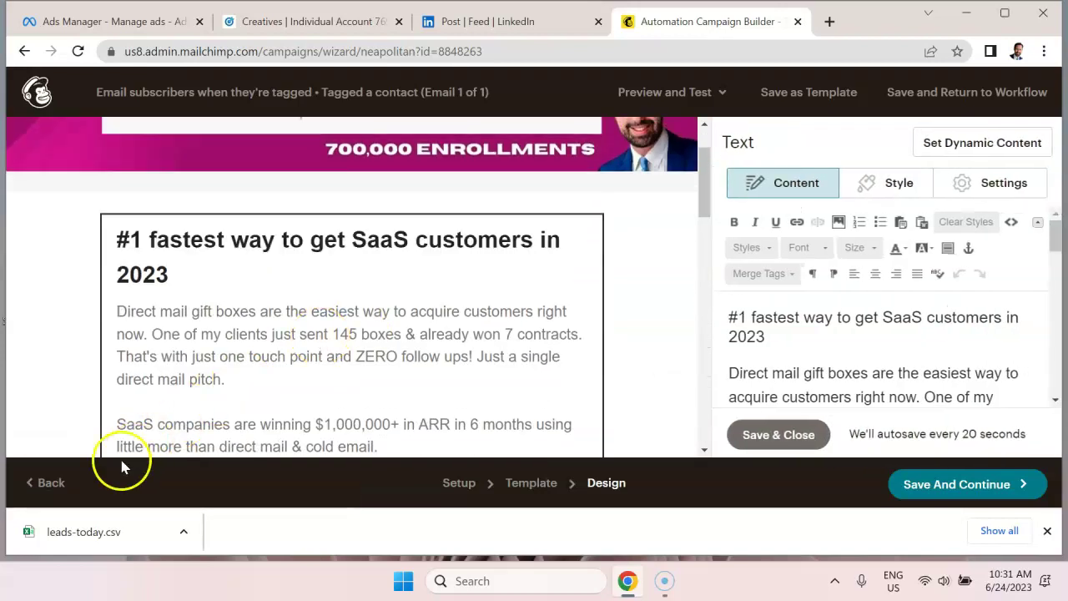
pyautogui.scroll(-10, 418, 308)
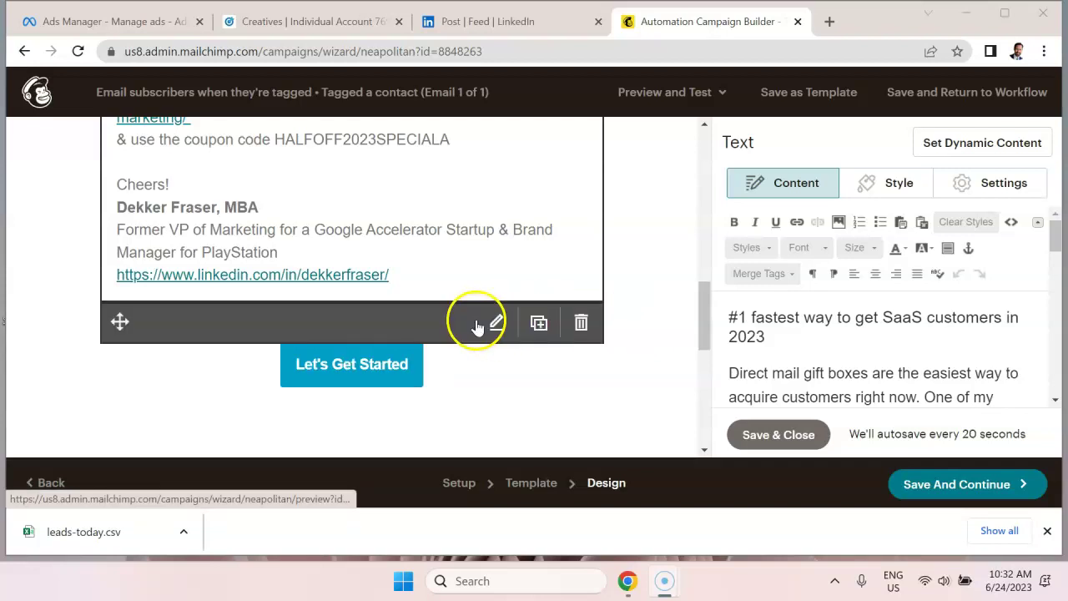
pyautogui.scroll(1, 584, 300)
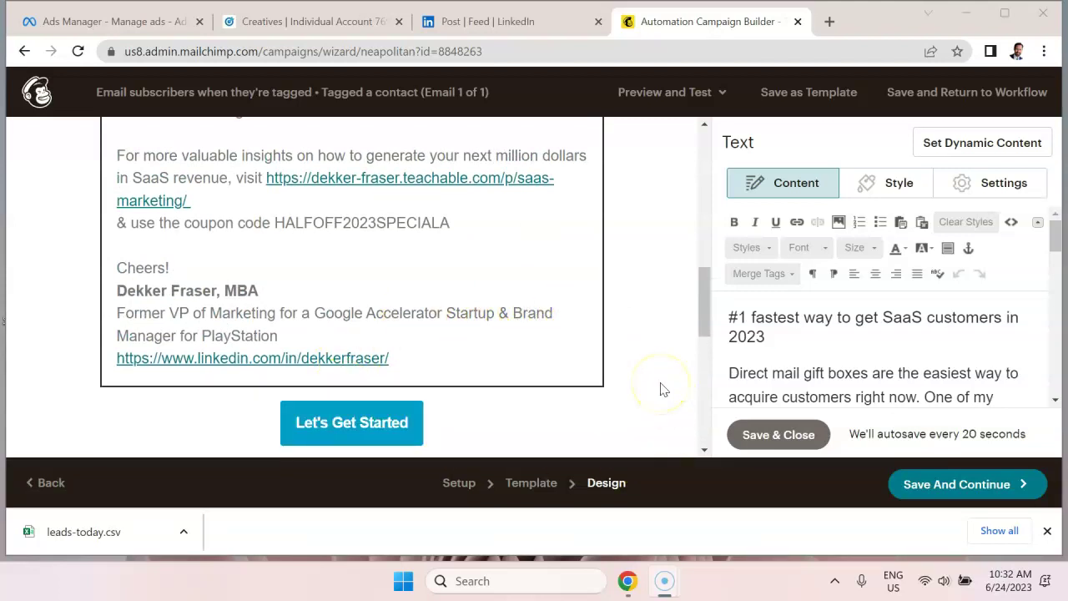
pyautogui.scroll(5, 442, 346)
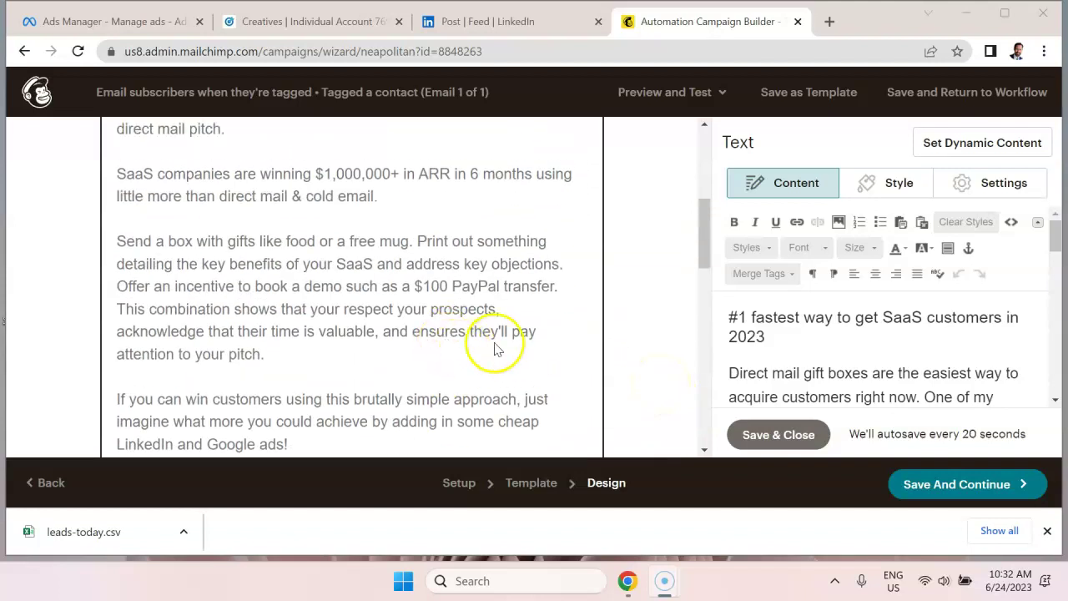
pyautogui.scroll(3, 517, 346)
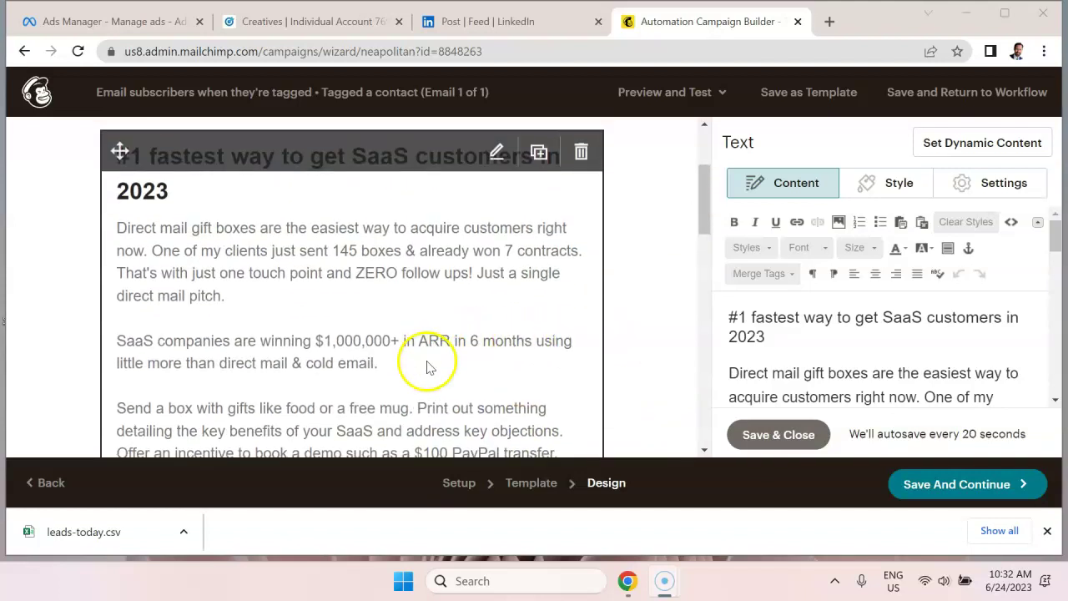
pyautogui.scroll(-1, 405, 358)
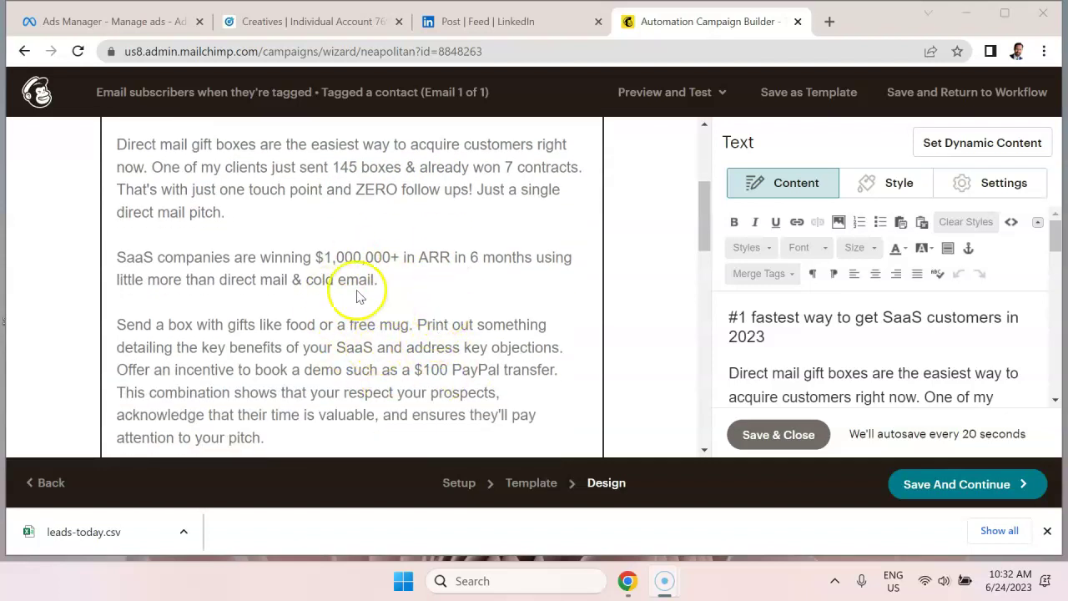
pyautogui.scroll(-5, 392, 313)
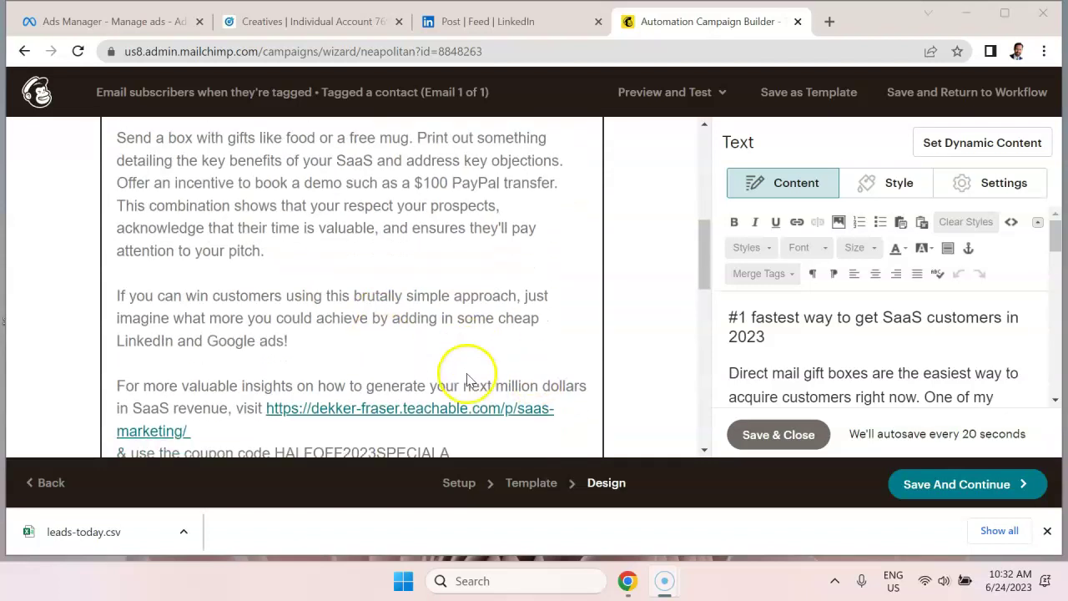
pyautogui.scroll(-1, 434, 329)
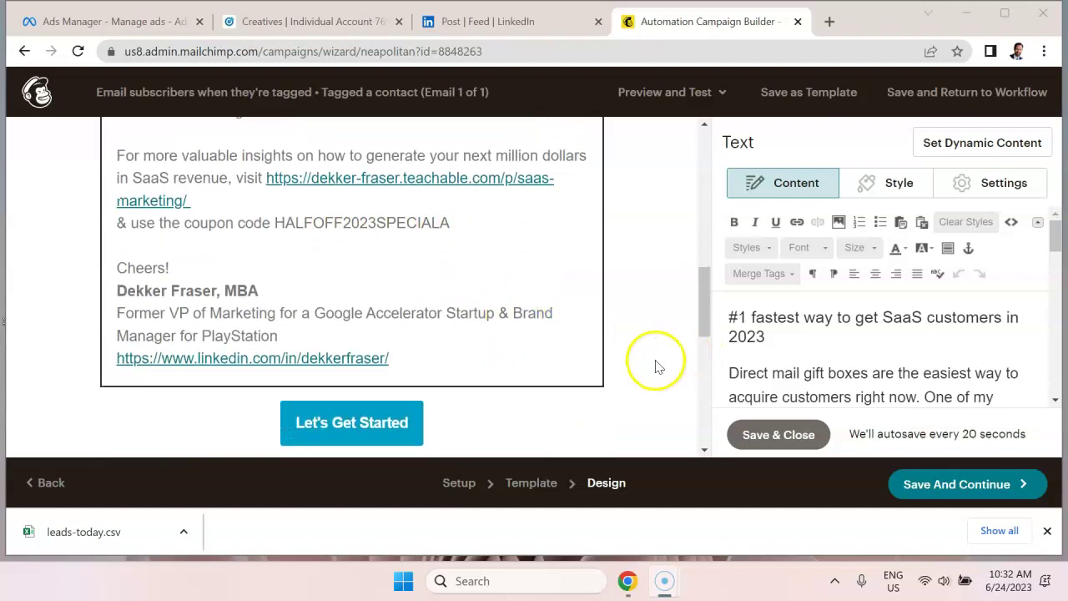
pyautogui.scroll(4, 660, 359)
pyautogui.scroll(4, 662, 356)
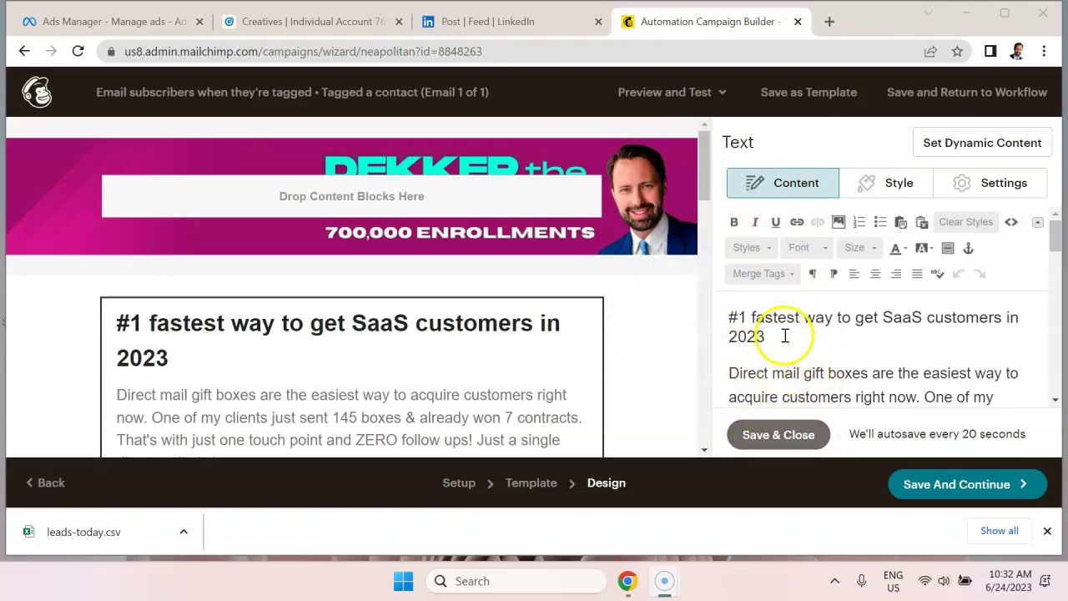
pyautogui.scroll(-4, 450, 437)
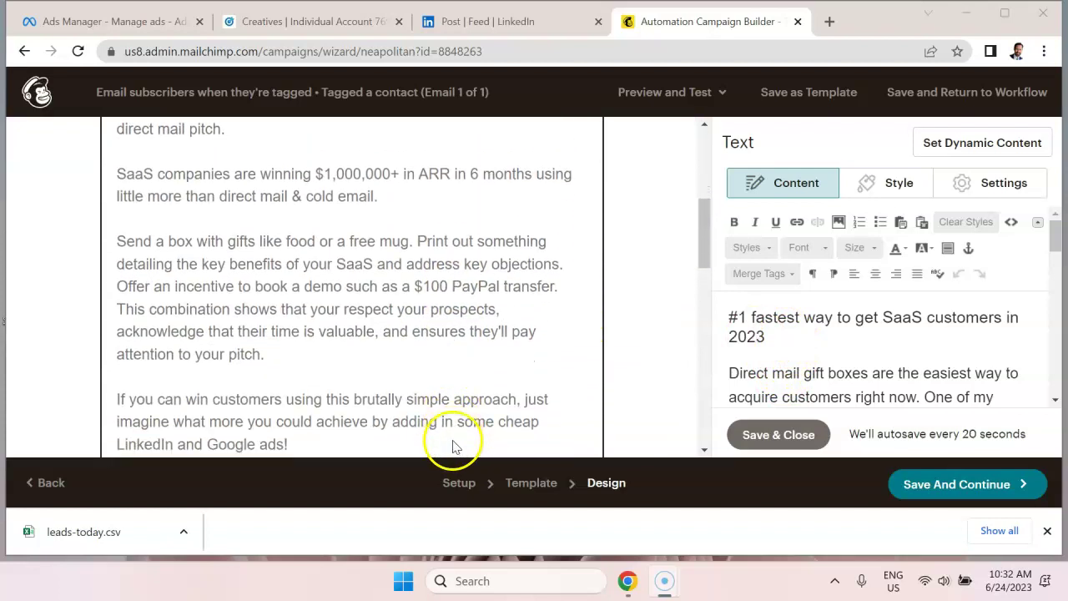
pyautogui.scroll(-2, 454, 446)
pyautogui.scroll(-1, 450, 417)
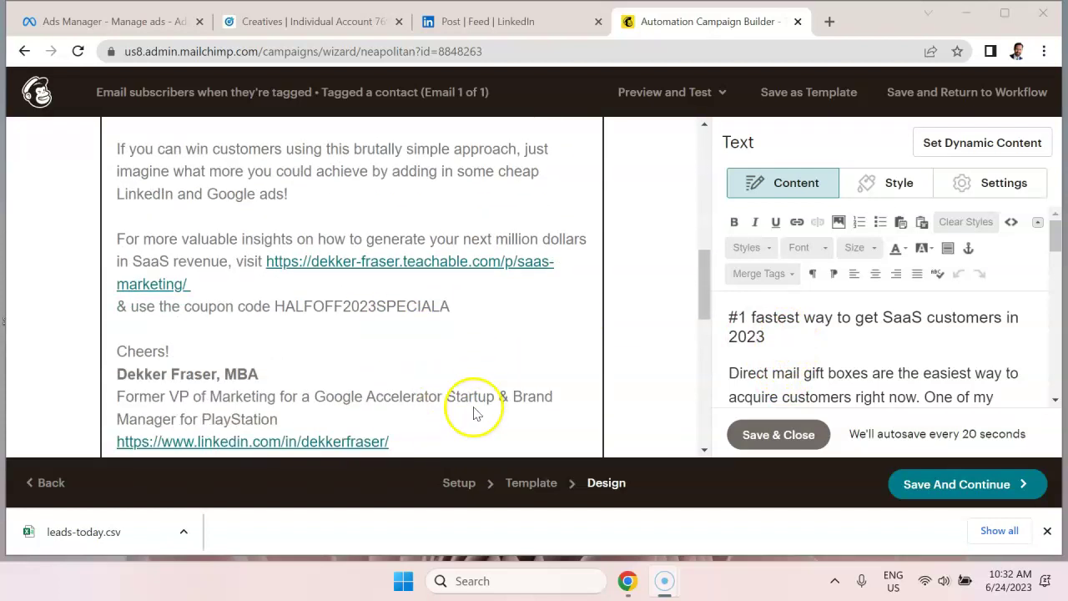
pyautogui.scroll(5, 505, 401)
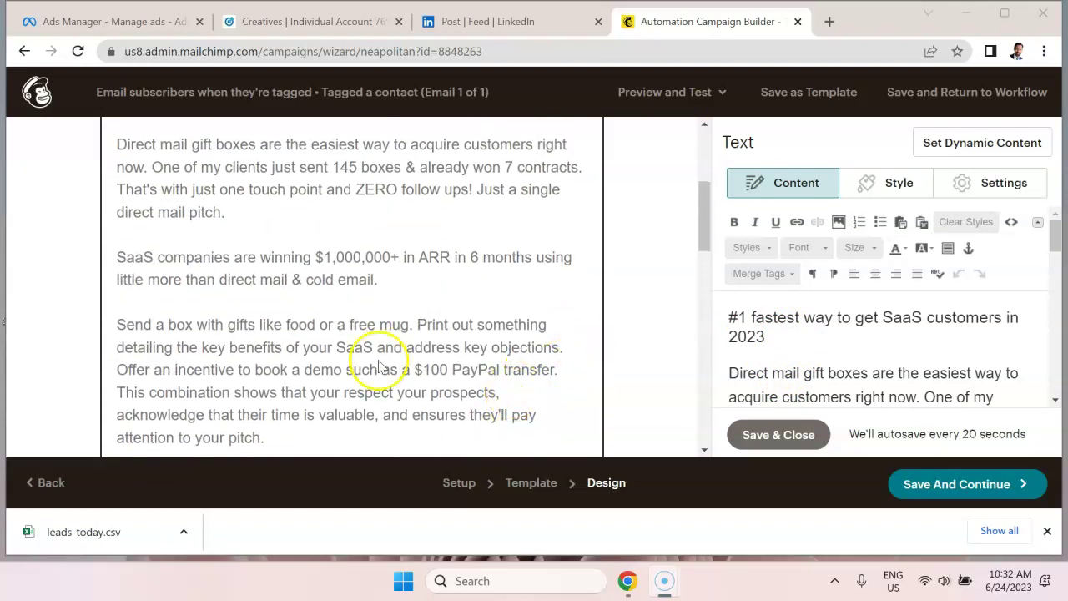
pyautogui.scroll(3, 627, 355)
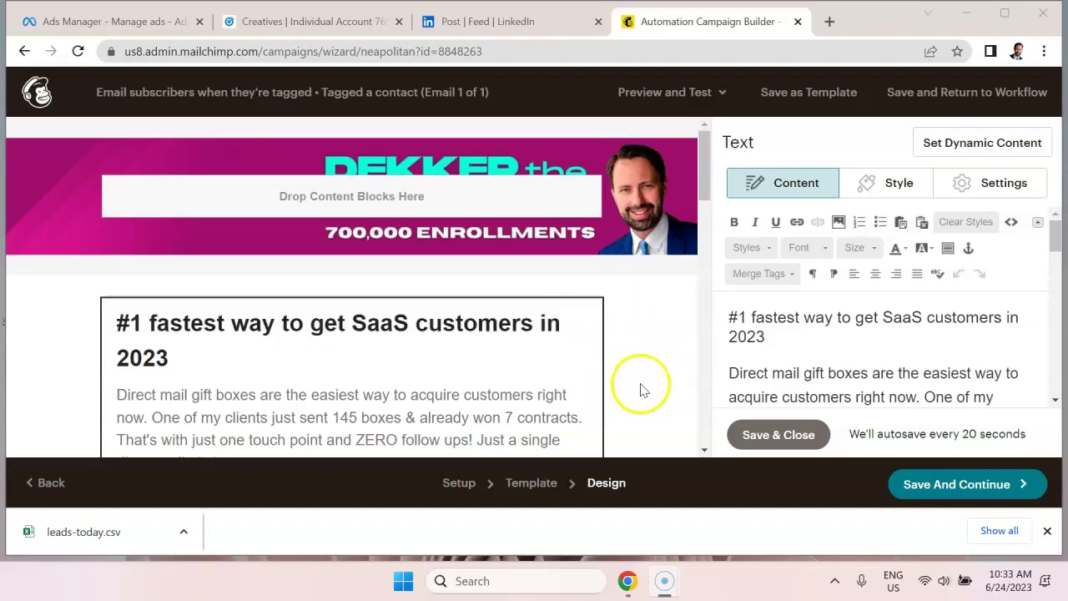
pyautogui.scroll(-1, 634, 389)
pyautogui.scroll(-2, 591, 365)
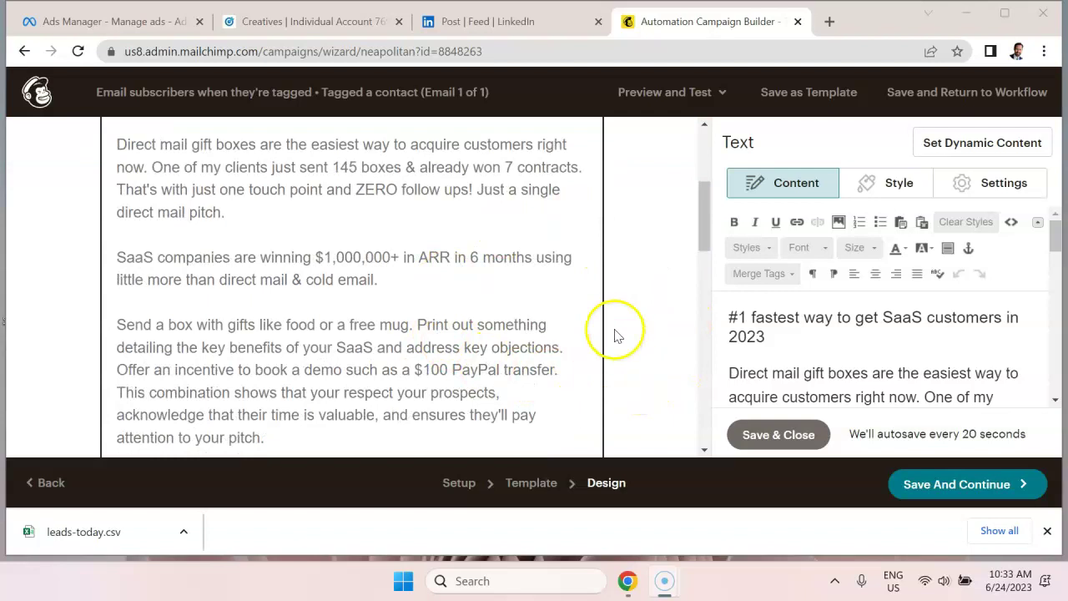